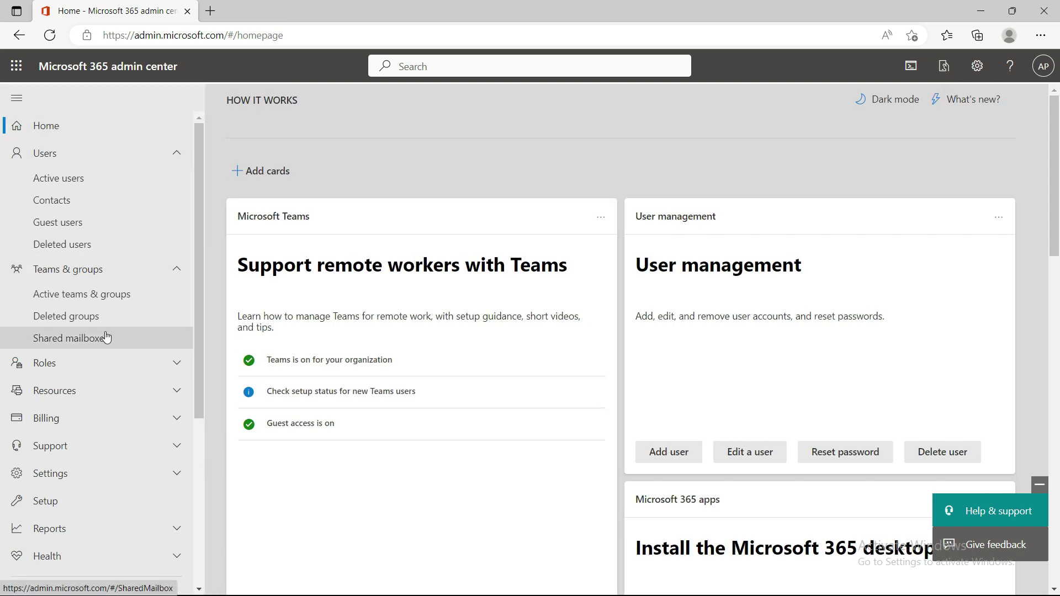
Open the Exchange admin center's mailbox list and view the details of the existing Shared Mailbox.
scroll(142, 386, "down", 5)
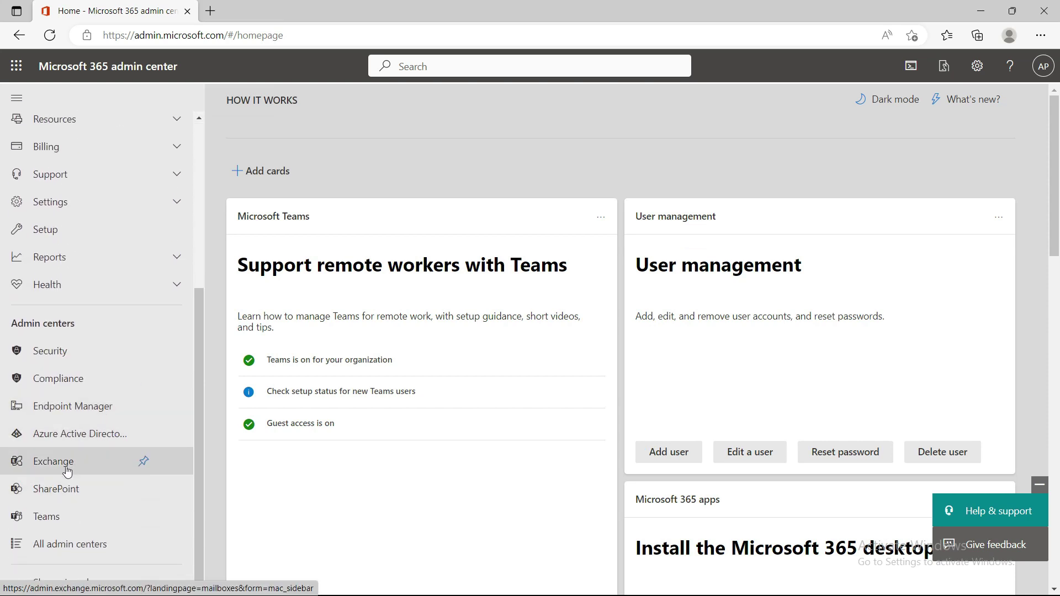
left_click(65, 463)
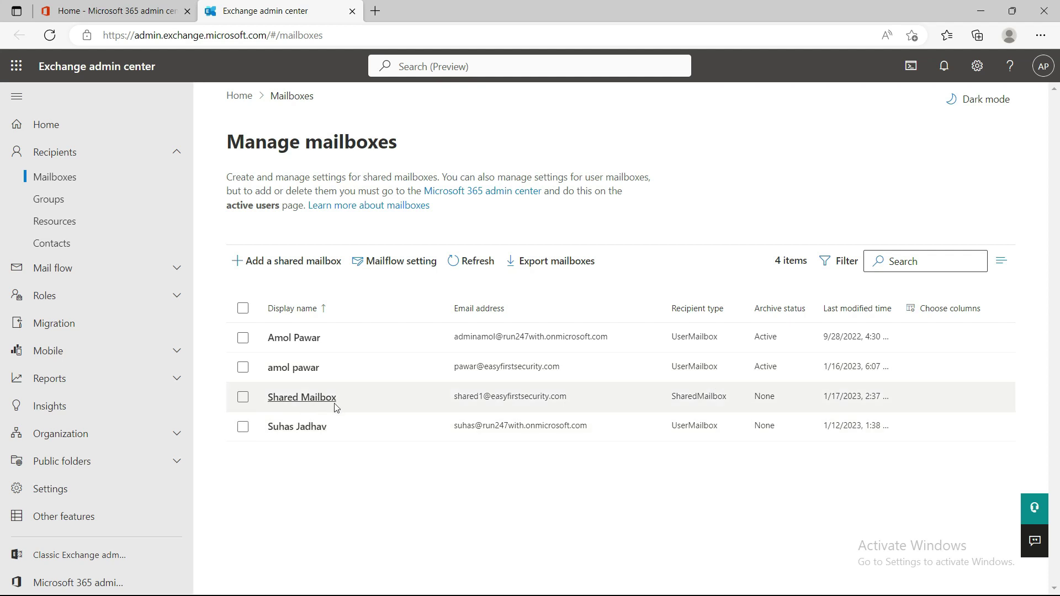
left_click(312, 398)
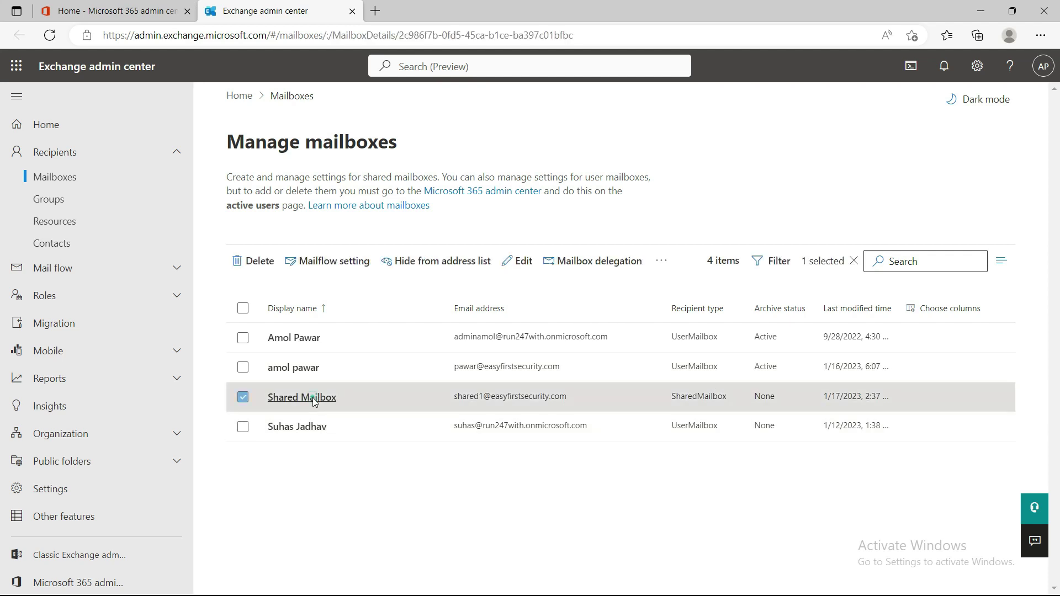
left_click(1043, 98)
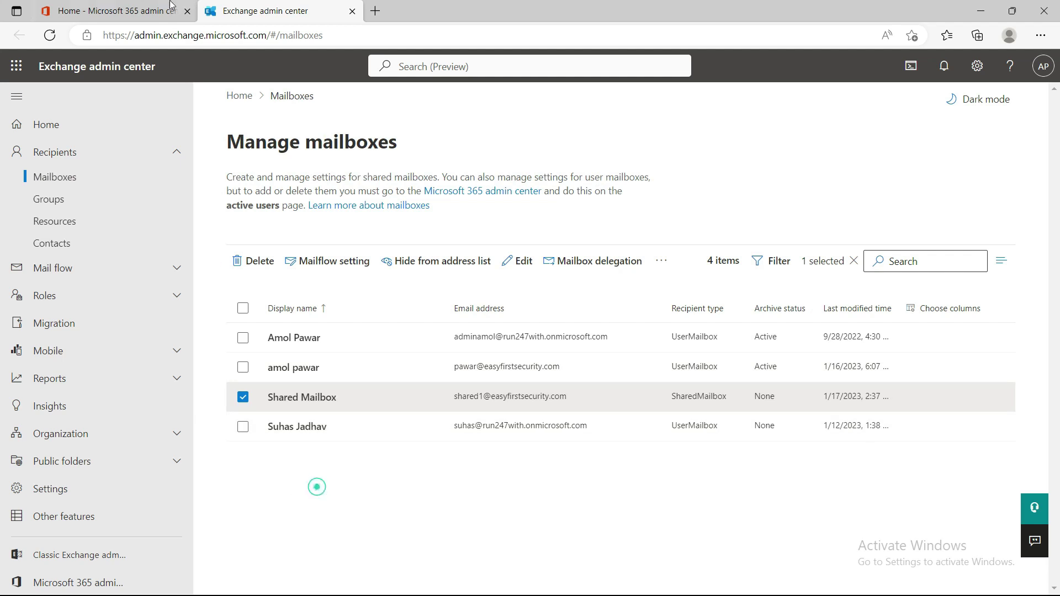
Switch back to the Microsoft 365 admin center and open its list of shared mailboxes.
left_click(116, 11)
scroll(71, 379, "up", 5)
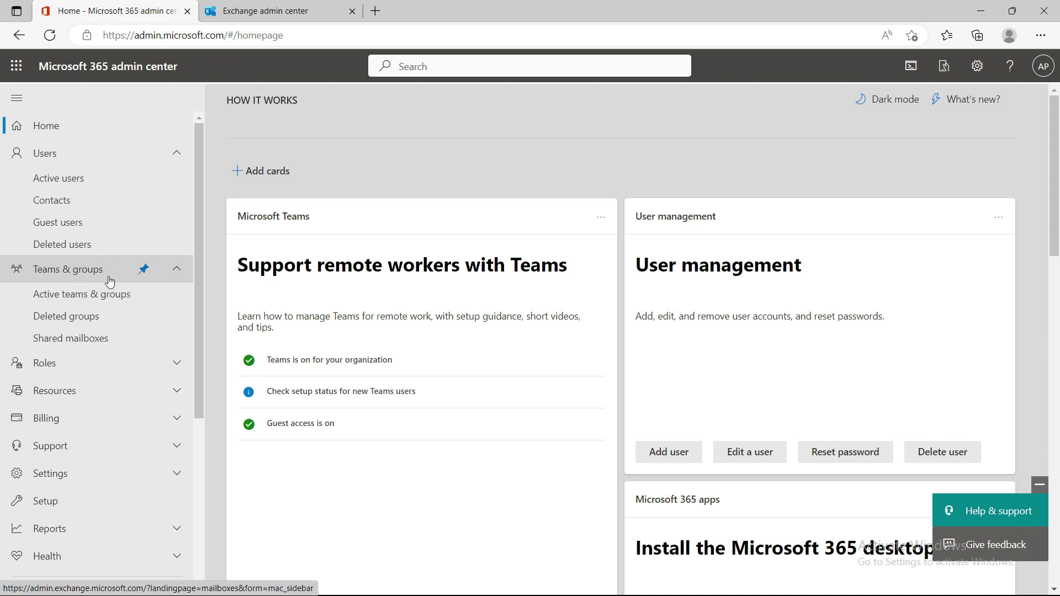
left_click(65, 337)
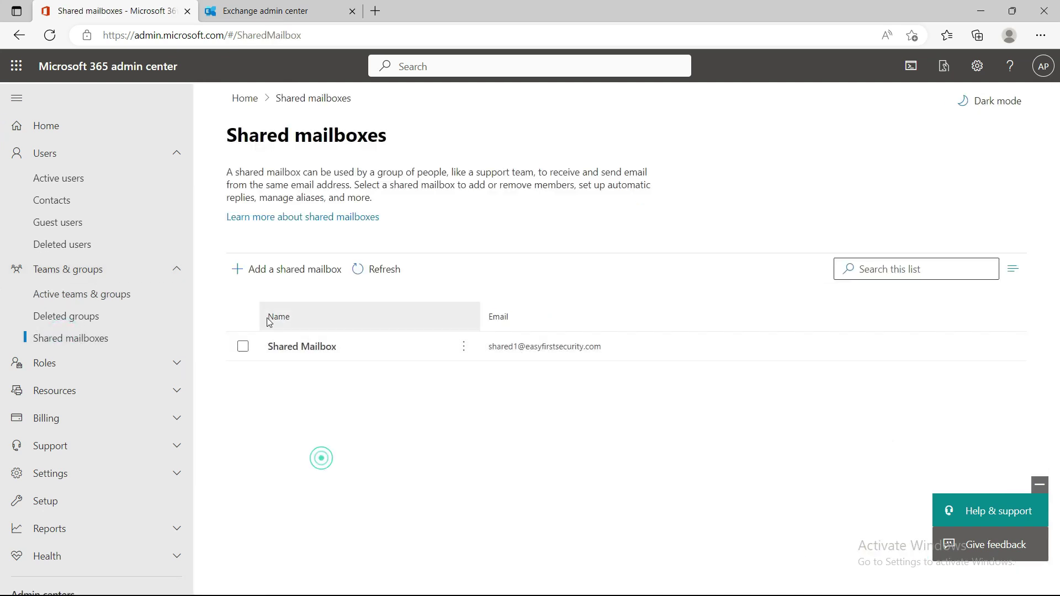
Deselect Shared Mailbox in the Exchange admin center and look at its form for adding a shared mailbox.
left_click(254, 8)
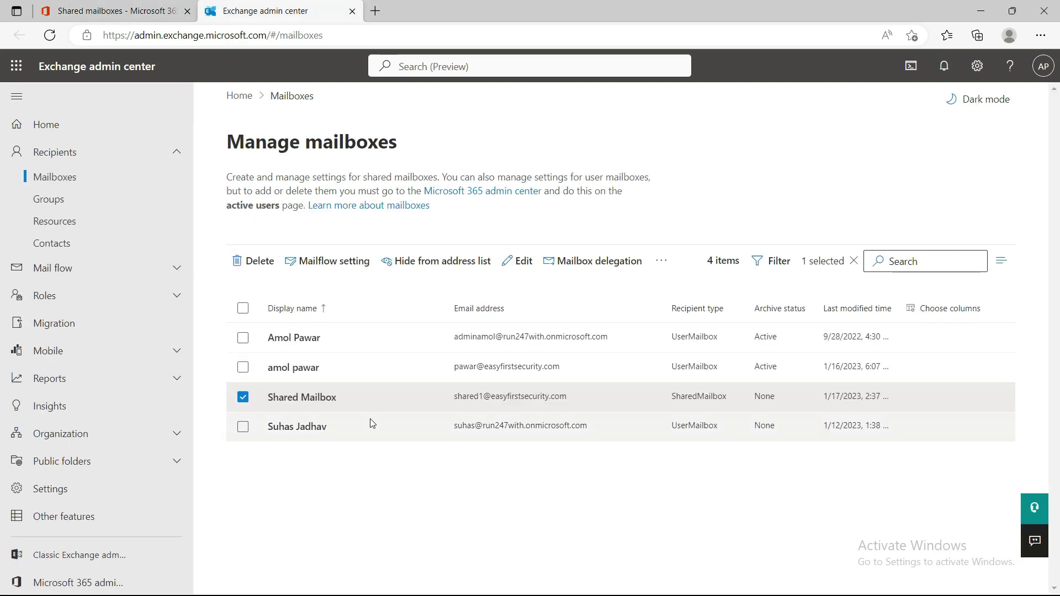
left_click(244, 399)
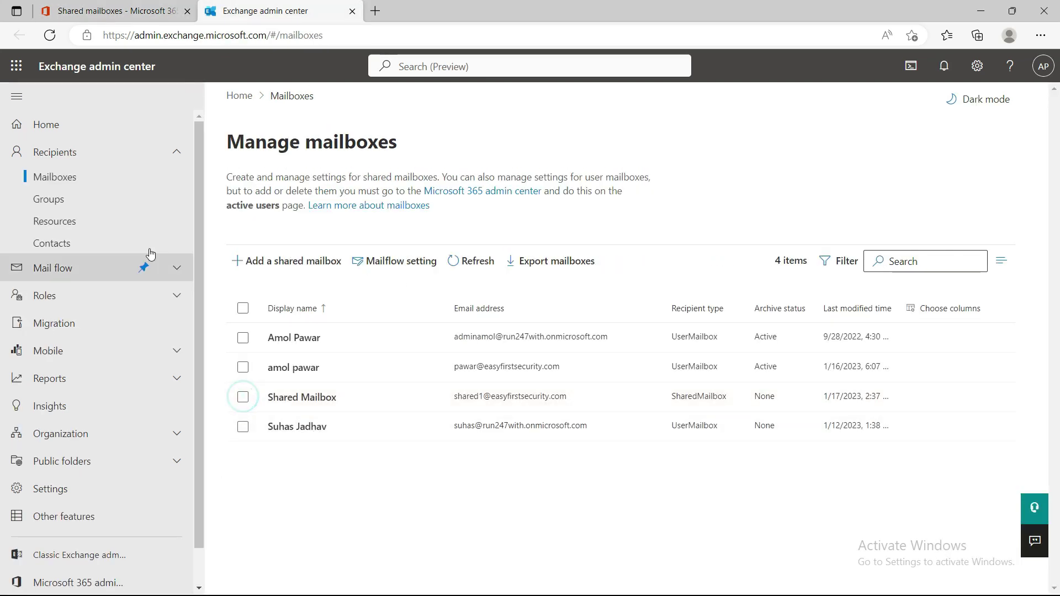
left_click(291, 270)
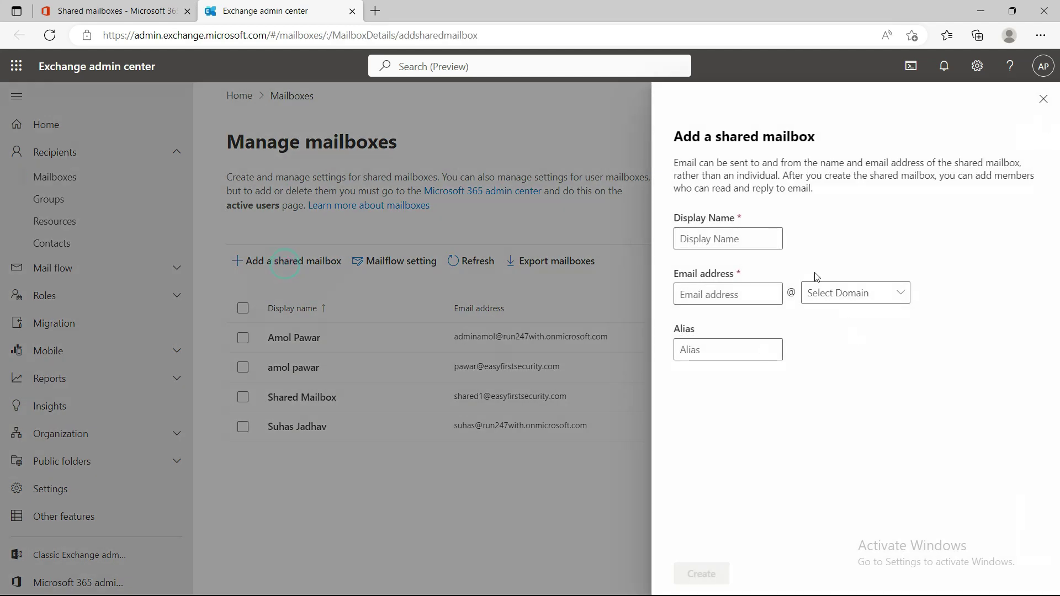
left_click(1043, 101)
left_click(319, 511)
In the Microsoft 365 admin center, create a shared mailbox named shared Mailbox2 with an email address on the easyfirstsecurity.com domain.
left_click(140, 11)
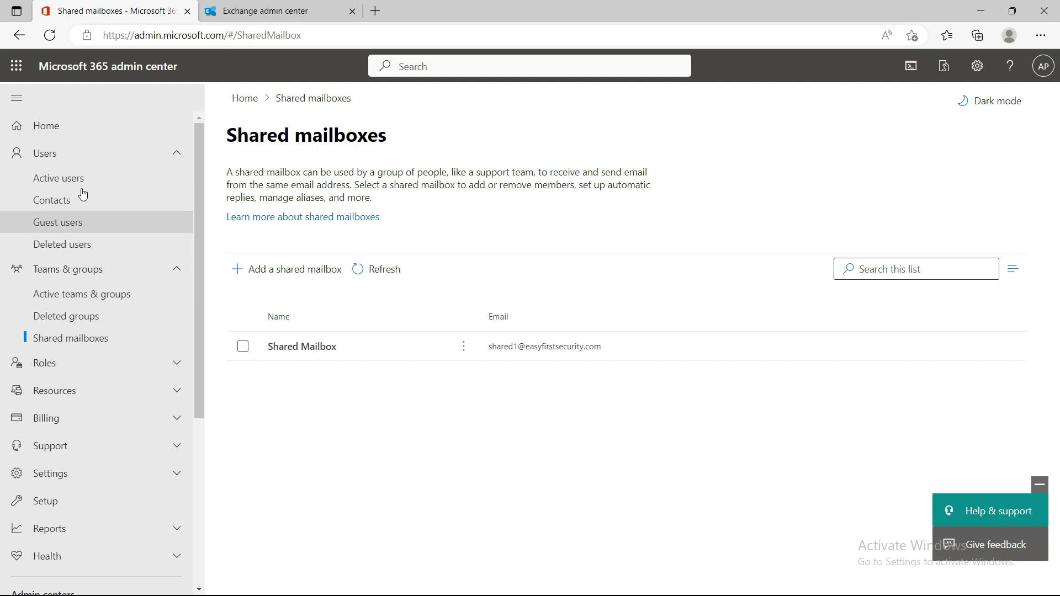
left_click(321, 417)
left_click(282, 270)
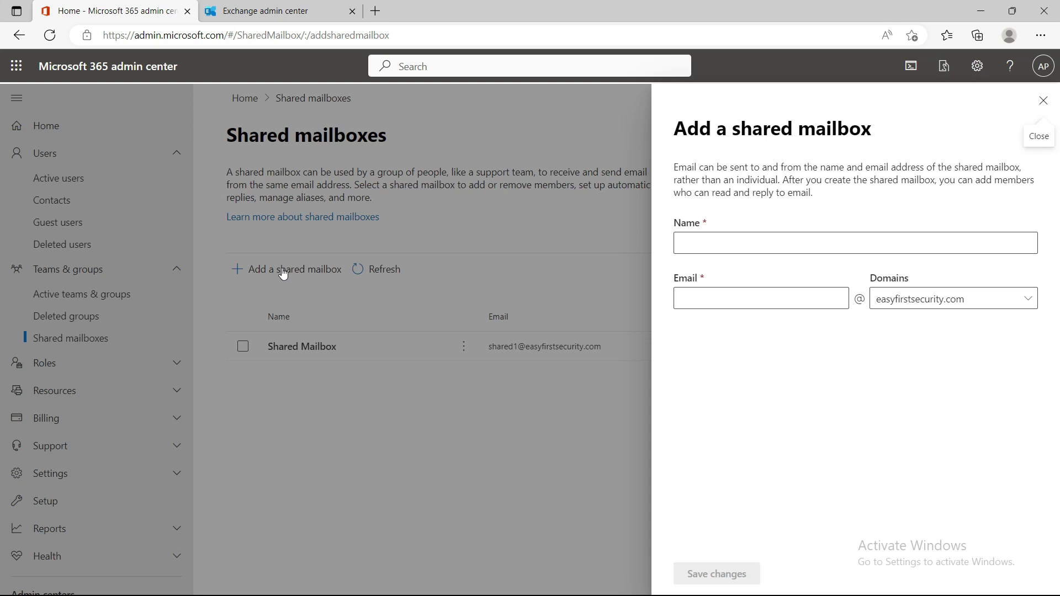
left_click(723, 241)
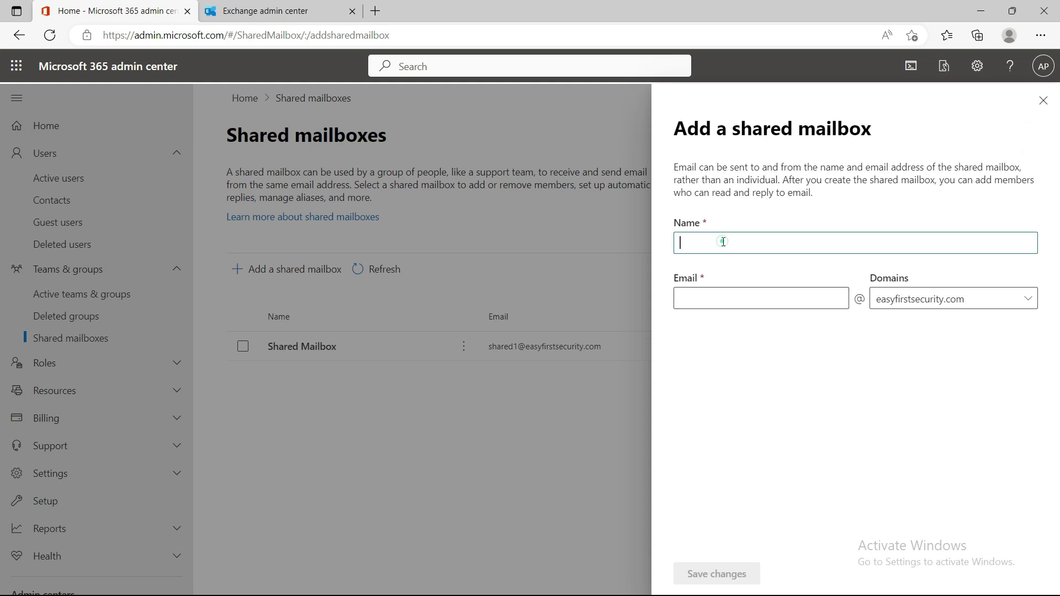
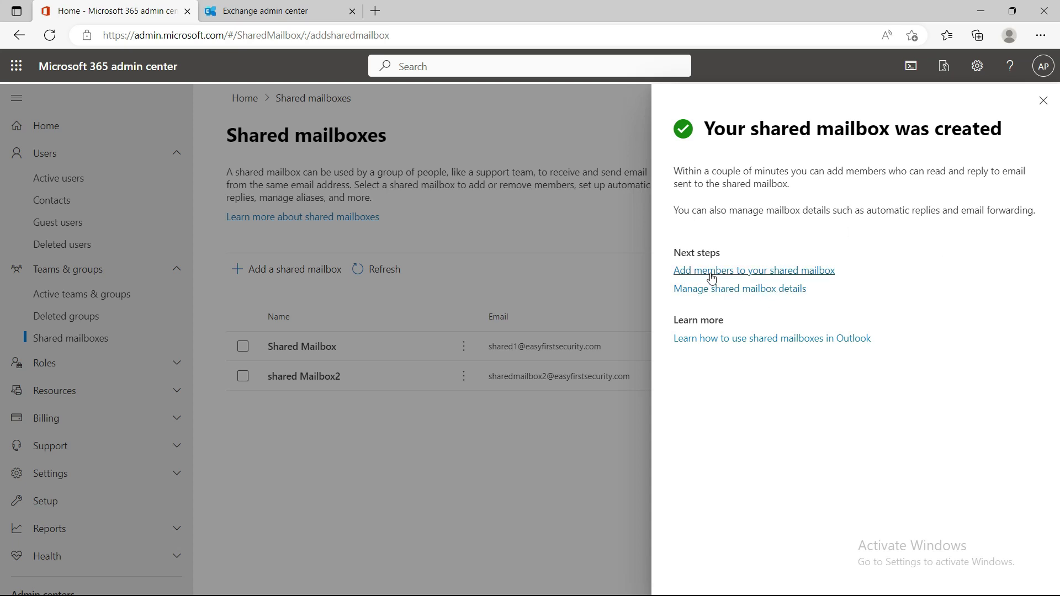
Add the first and third listed users as members of the new shared mailbox.
left_click(741, 271)
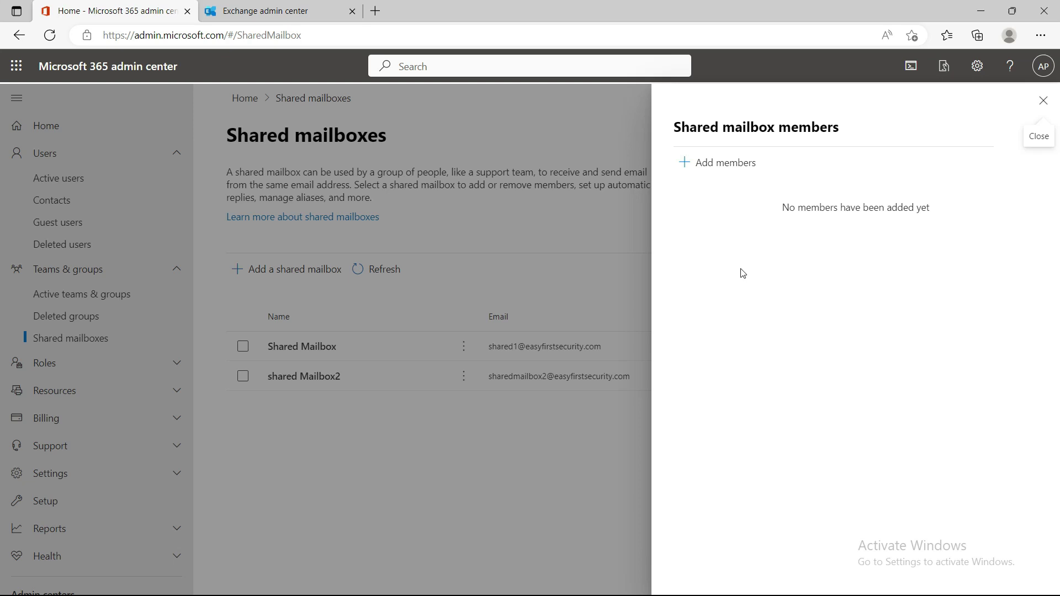
left_click(718, 162)
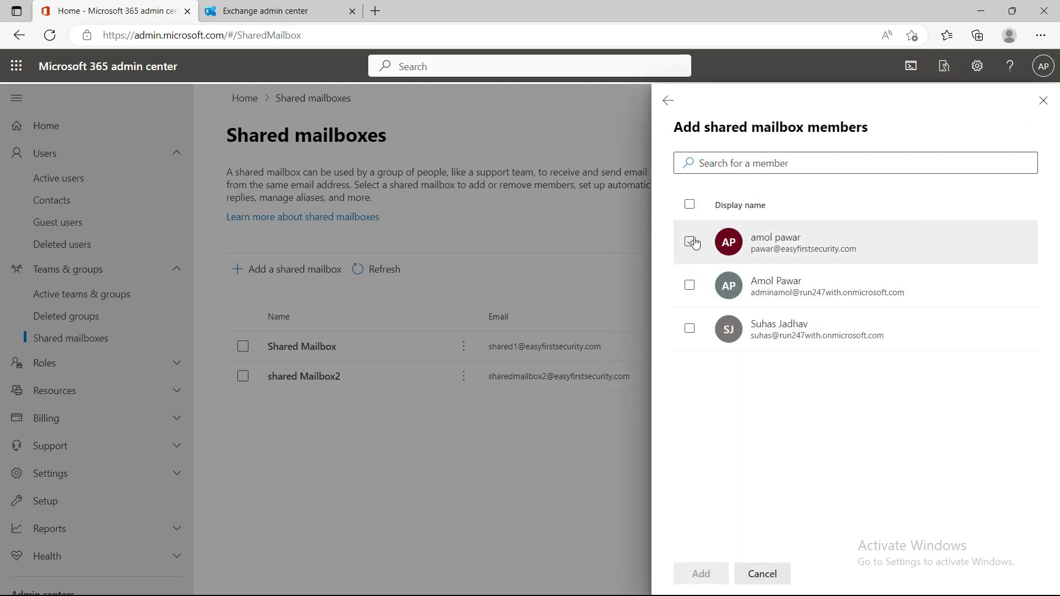
left_click(697, 244)
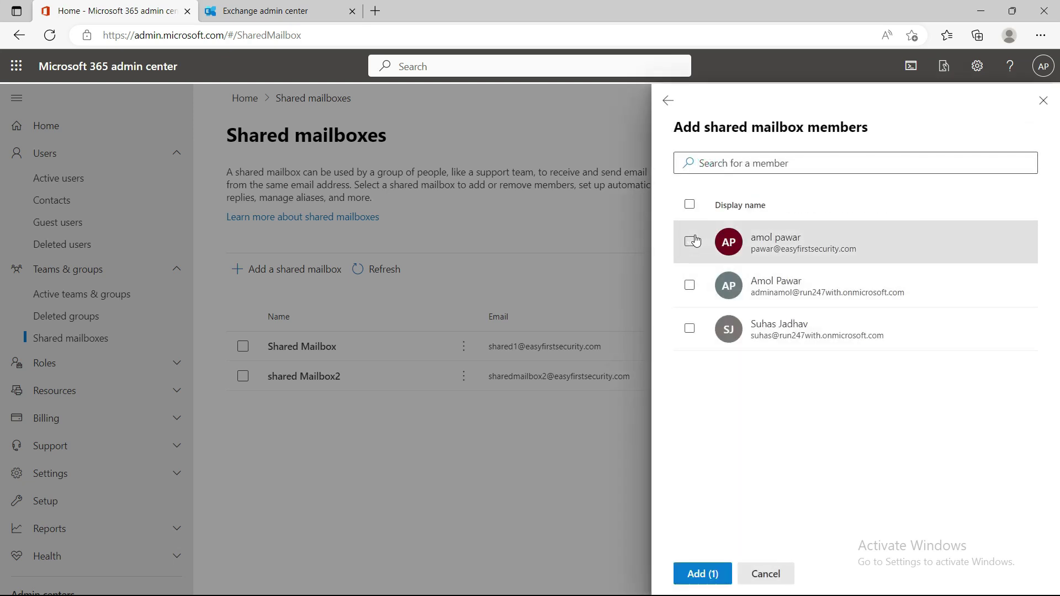
left_click(690, 337)
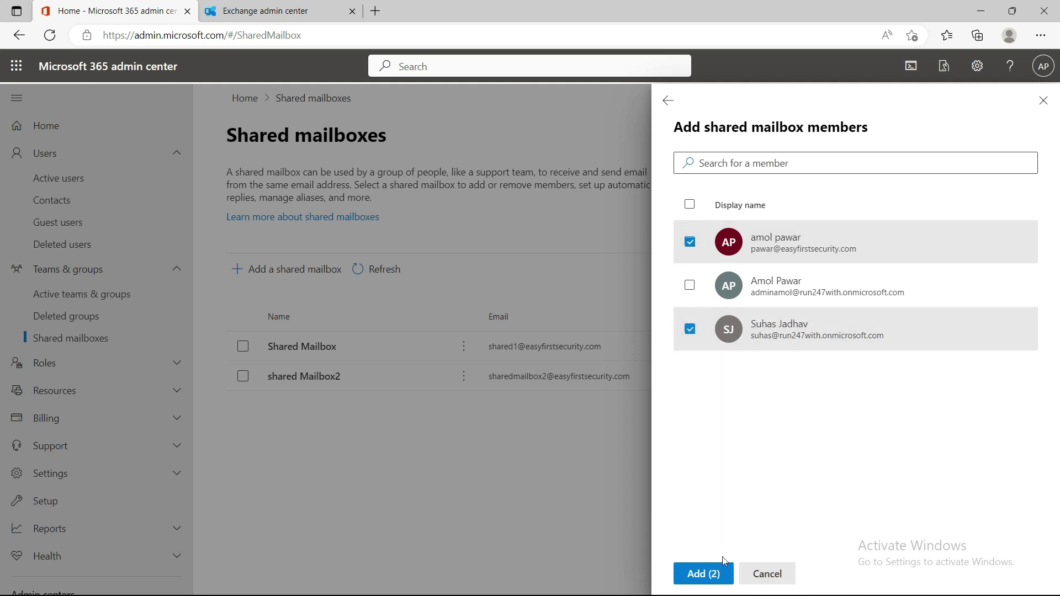
left_click(704, 574)
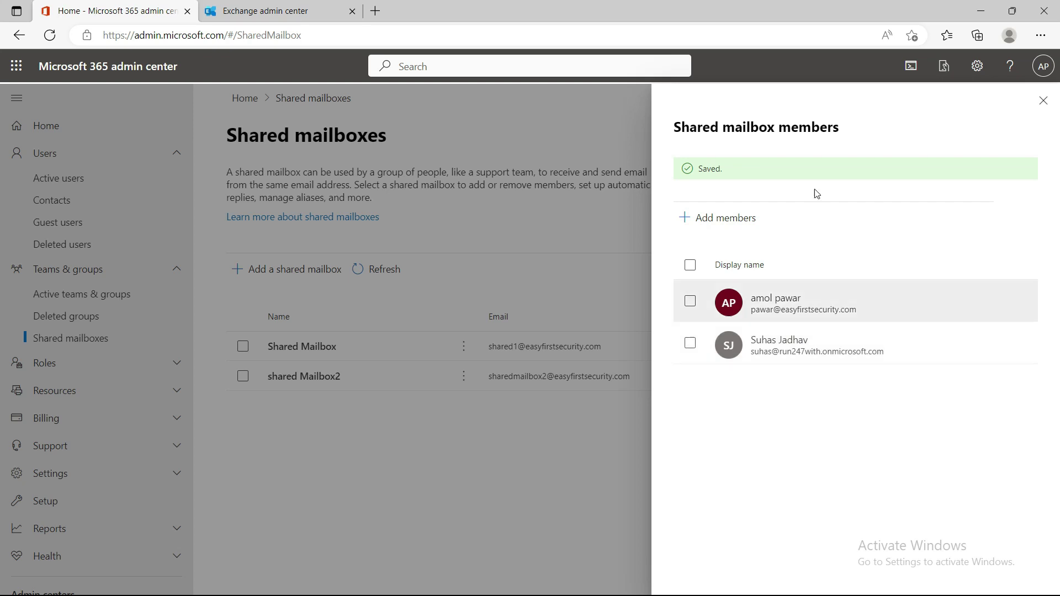
left_click(1042, 111)
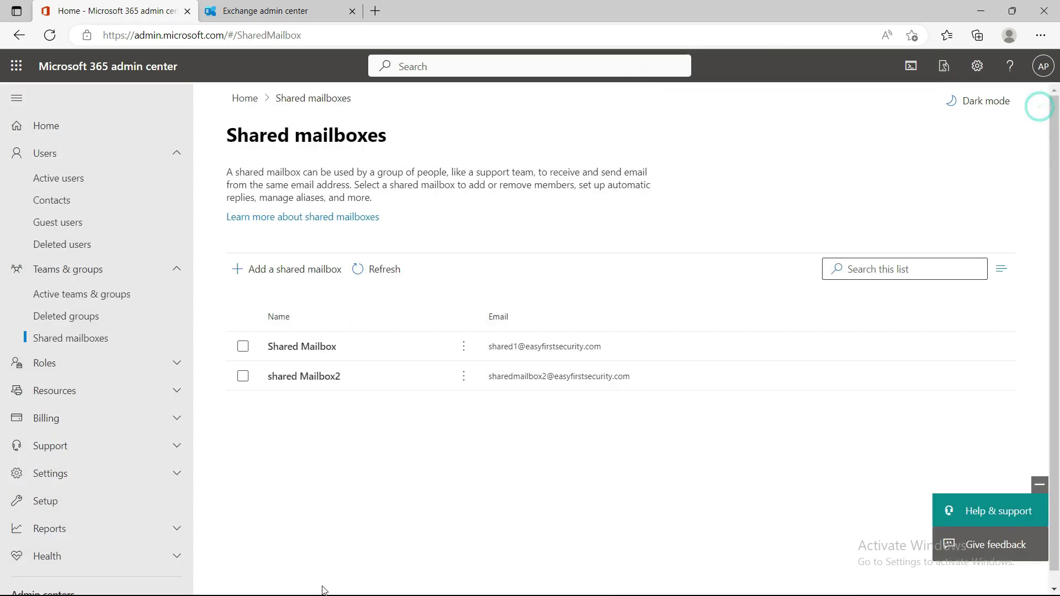
Refresh the shared mailbox list and review the details and settings of shared Mailbox2.
left_click(385, 282)
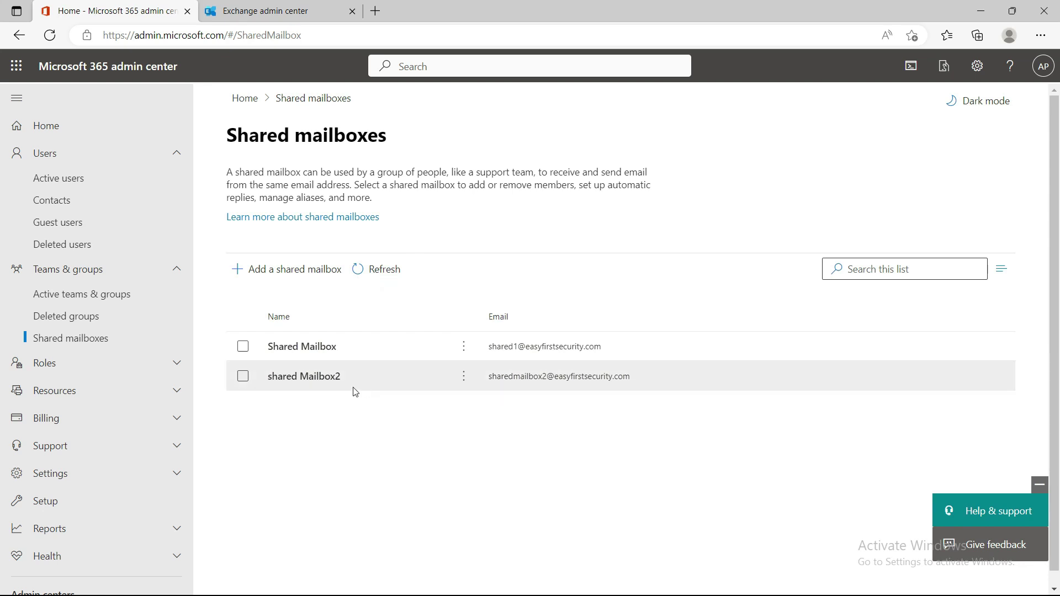
left_click(317, 380)
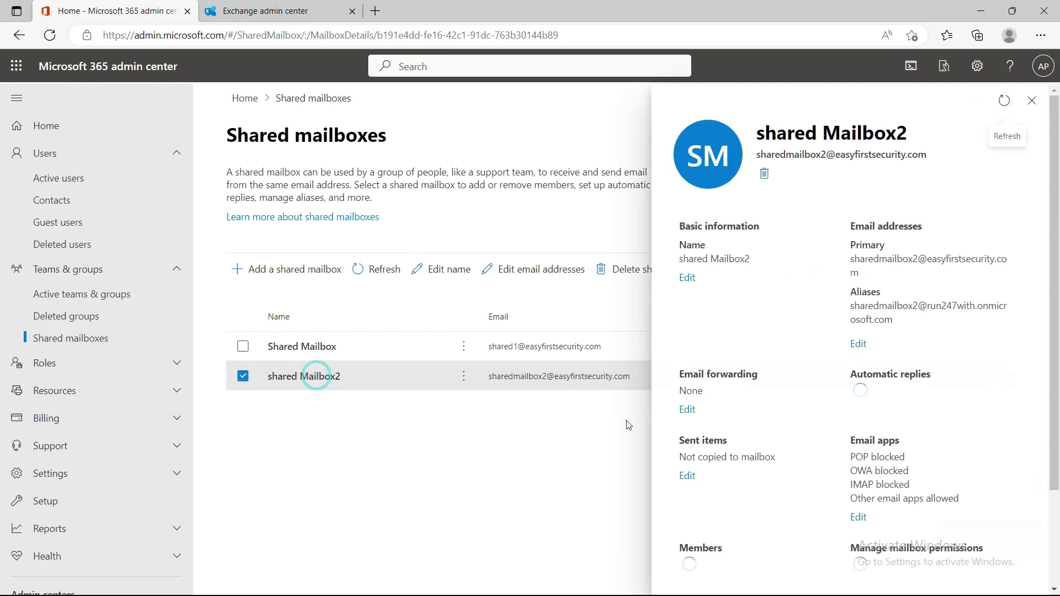
scroll(945, 379, "down", 1)
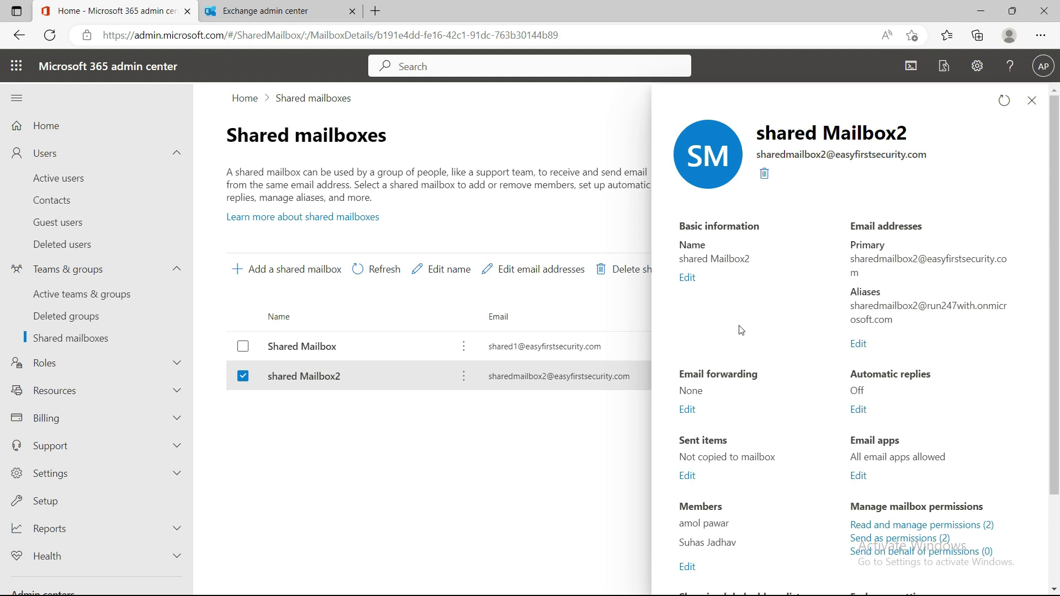
scroll(742, 331, "down", 2)
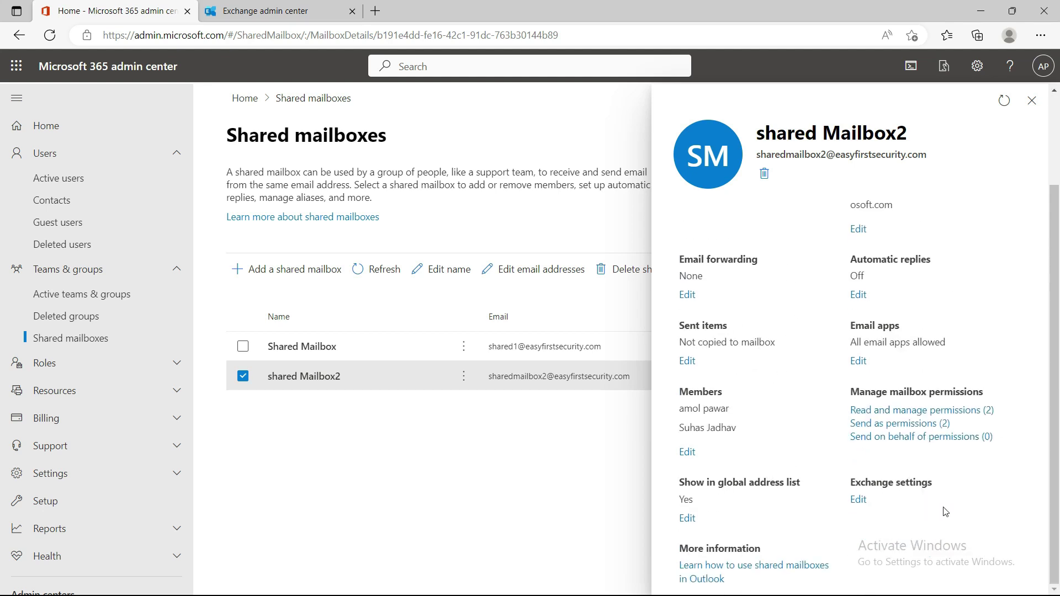
scroll(947, 504, "up", 2)
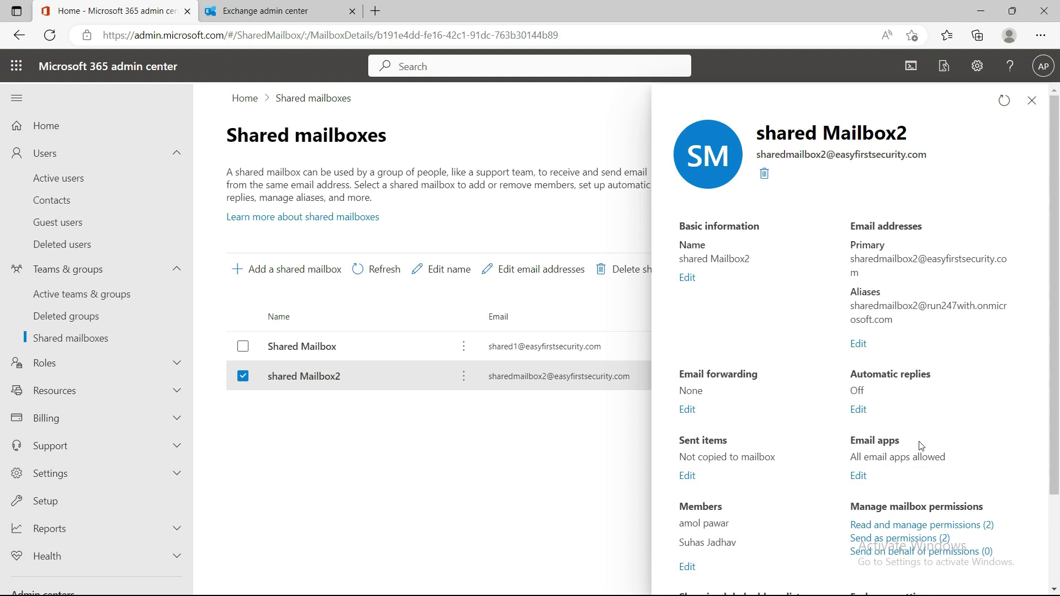
scroll(916, 464, "down", 2)
scroll(946, 353, "up", 2)
left_click_drag(684, 258, 795, 270)
Enable copying items sent as and sent on behalf of shared Mailbox2 to its Sent Items folder.
scroll(764, 378, "down", 2)
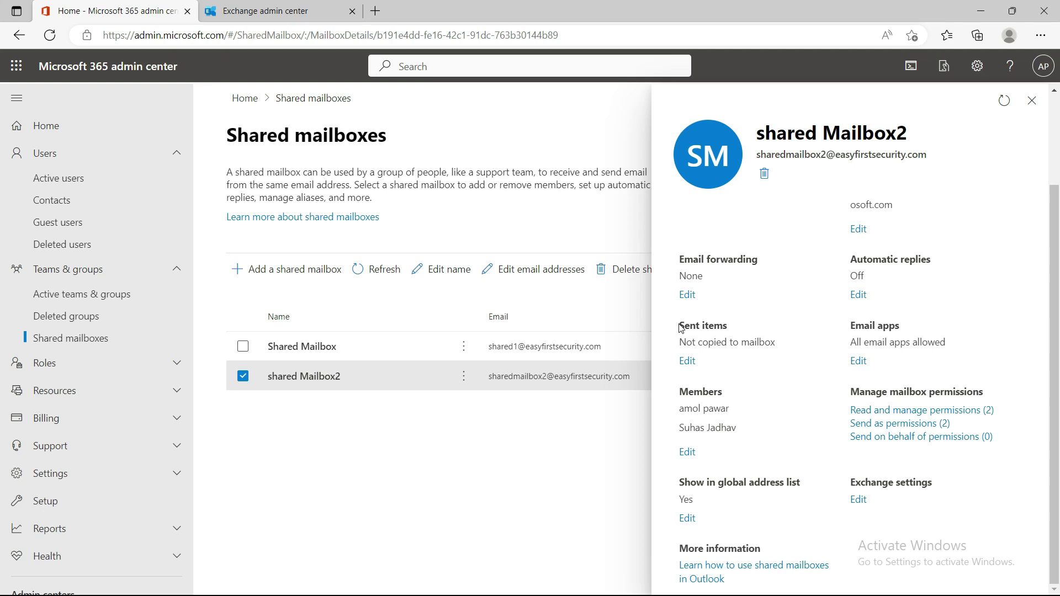
left_click(687, 361)
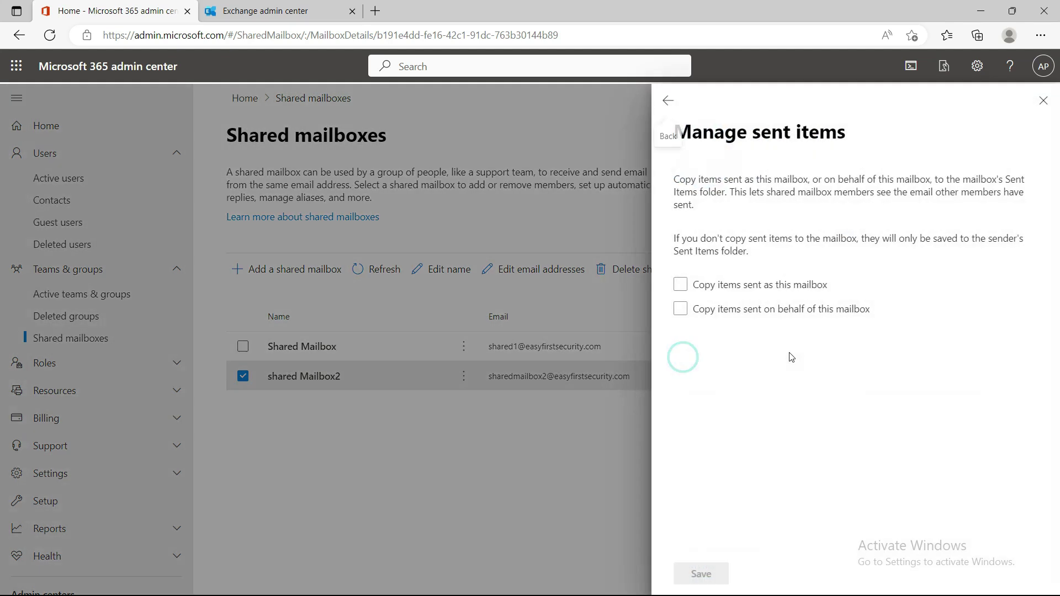
left_click(680, 284)
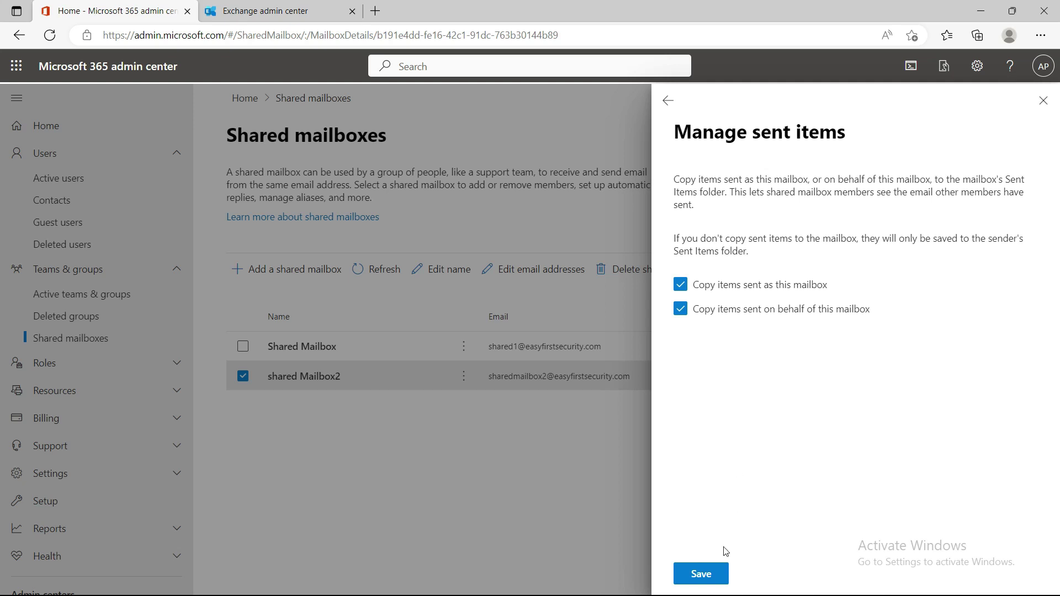
left_click(713, 574)
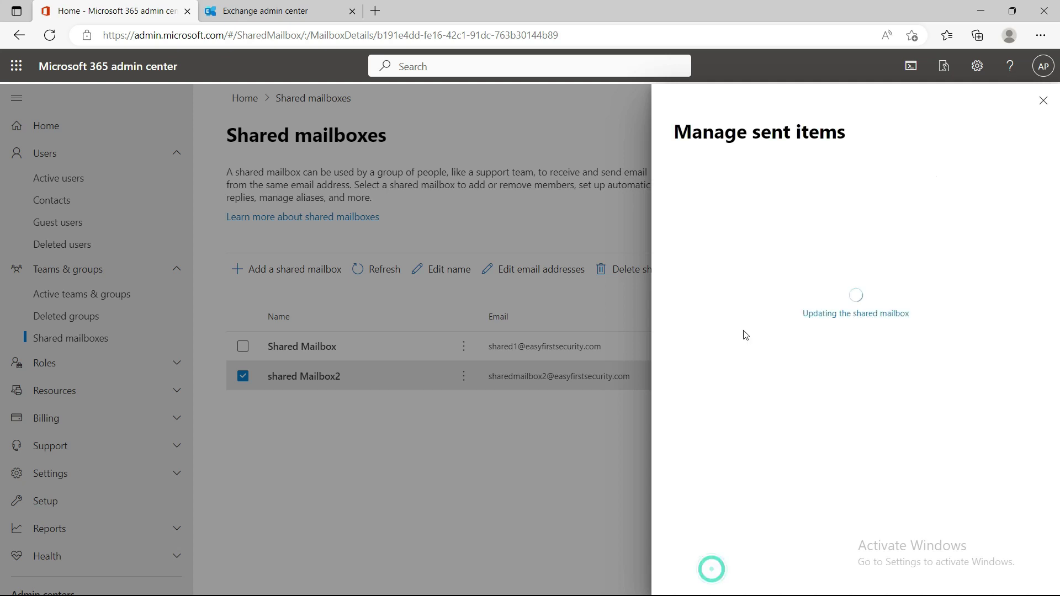
left_click(669, 102)
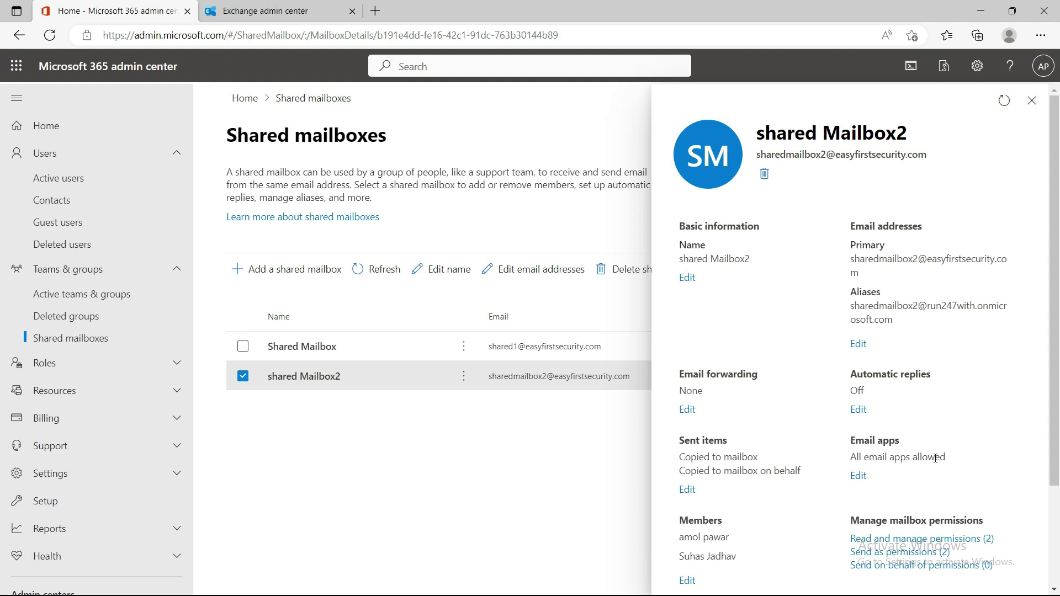
Review the member list of shared Mailbox2 and return to its details.
scroll(911, 370, "down", 2)
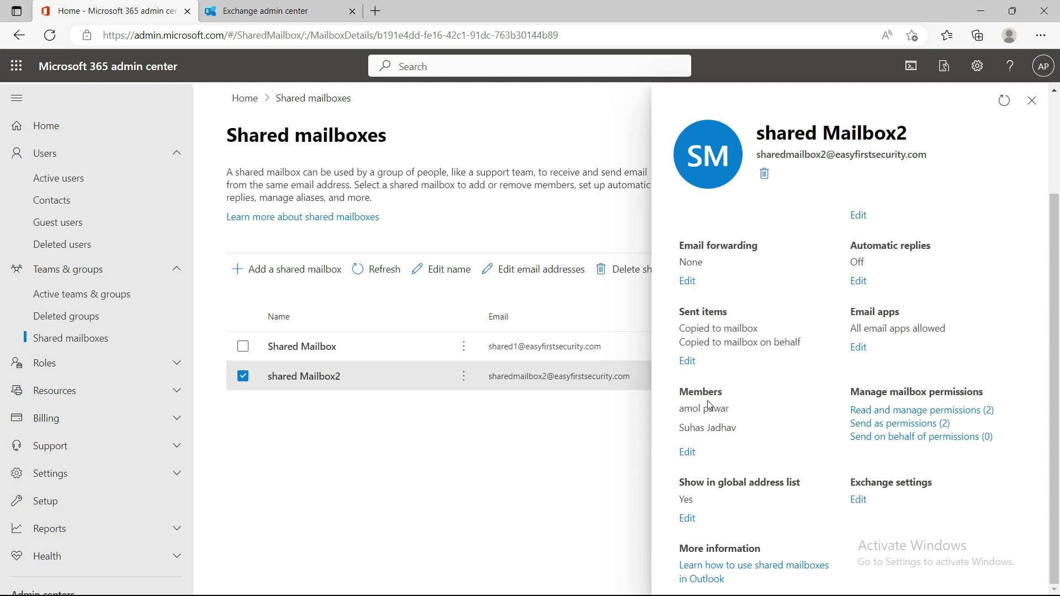
left_click(688, 451)
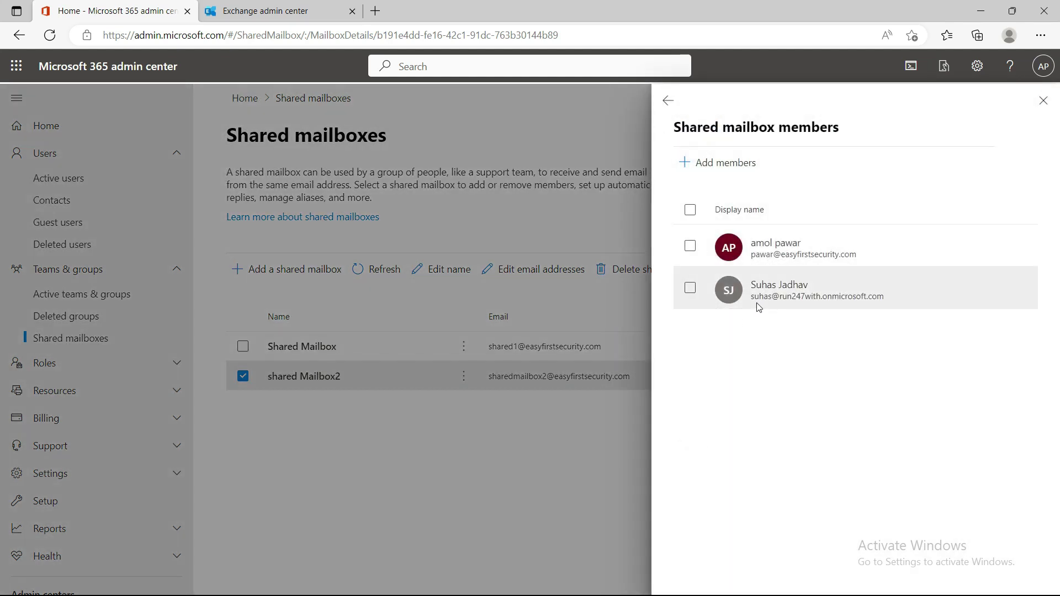
left_click(668, 100)
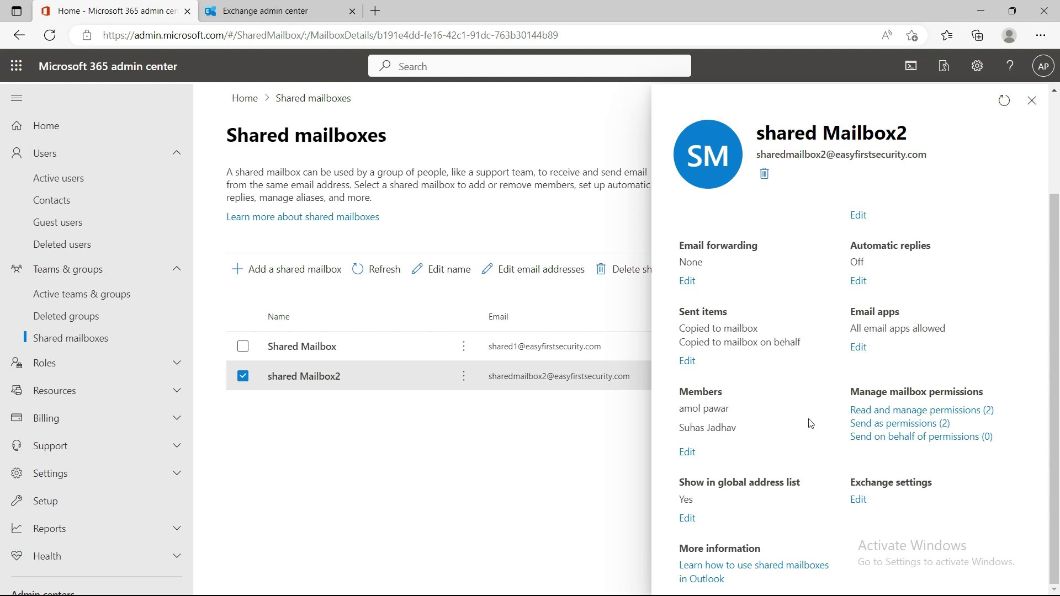
Open the Exchange settings of shared Mailbox2 and examine its general, mailbox delegation and mailbox usage information.
left_click(857, 500)
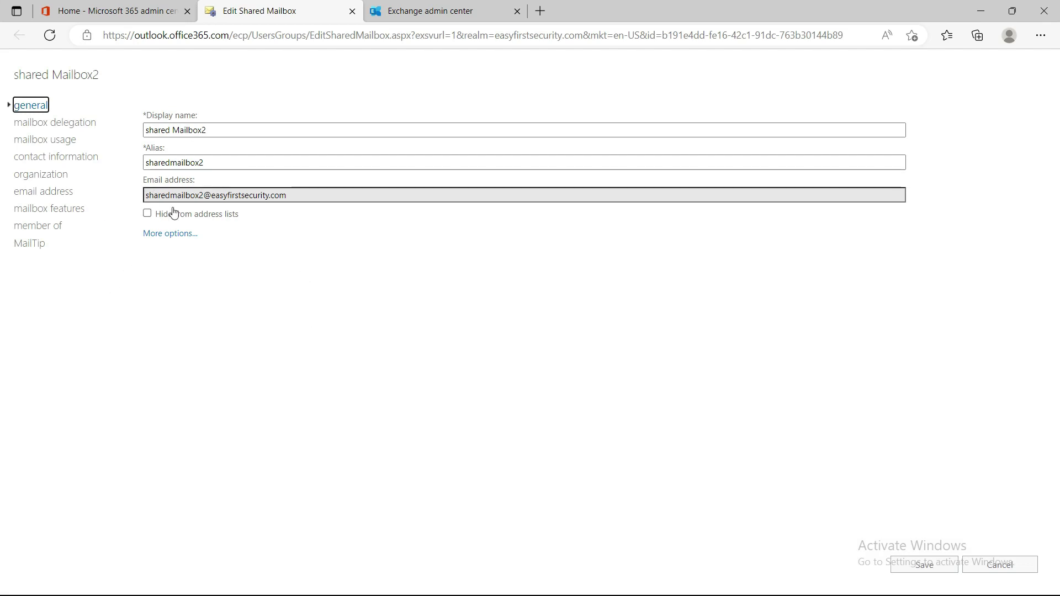
left_click(55, 122)
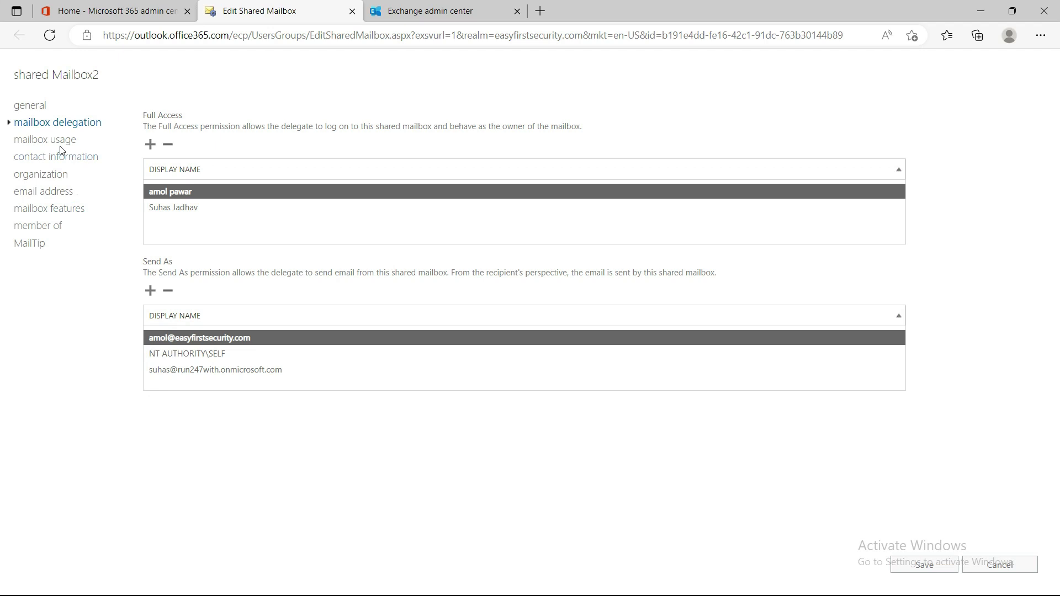
left_click(38, 139)
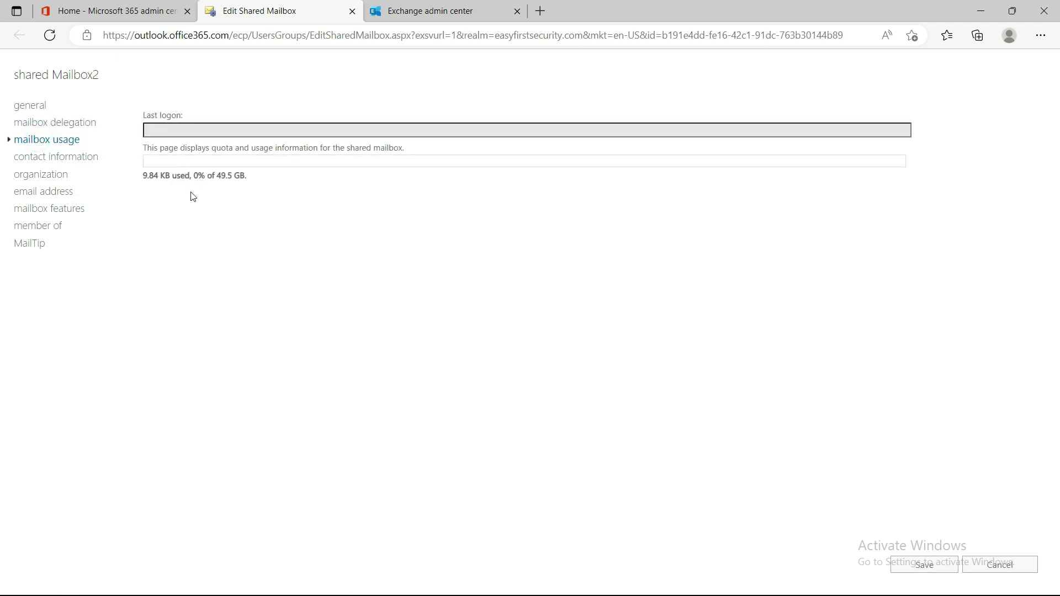
Review the contact information, organization and email address settings of shared Mailbox2.
left_click(46, 158)
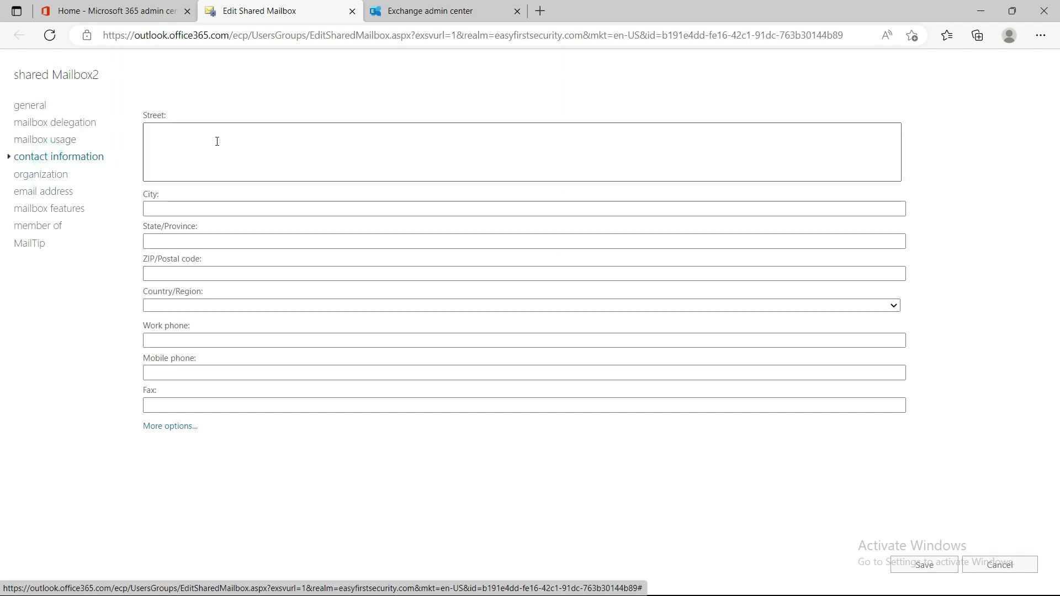
left_click(46, 174)
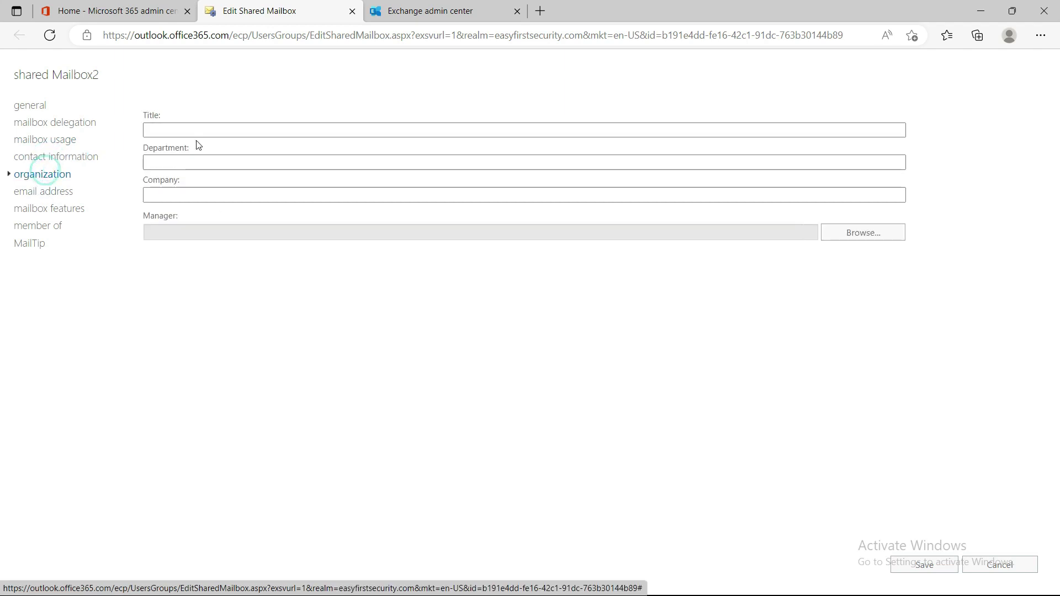
left_click(47, 192)
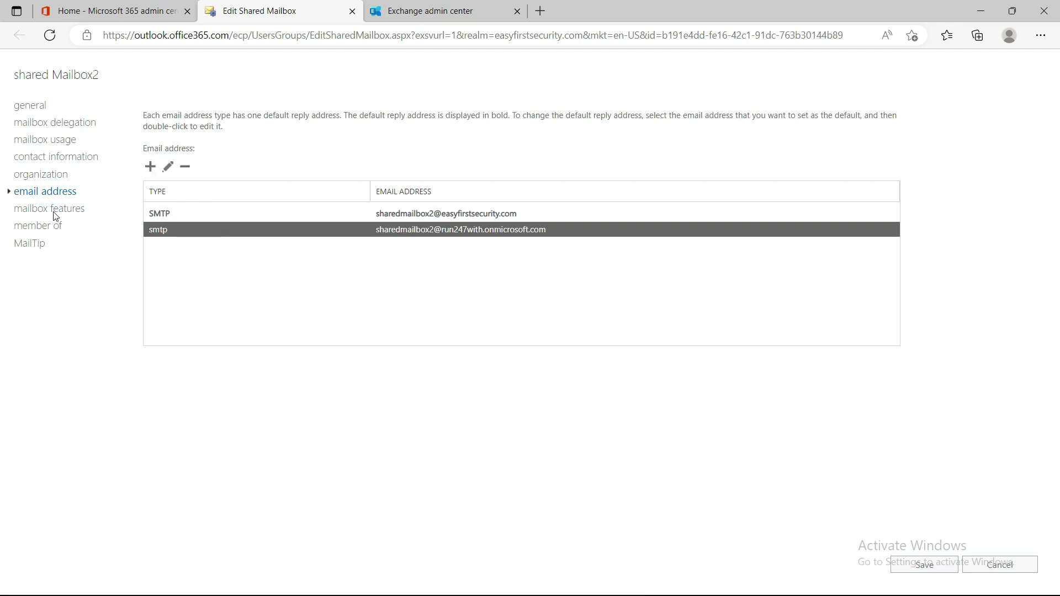
Disable IMAP and POP3 email connectivity in the mailbox features of shared Mailbox2.
left_click(55, 211)
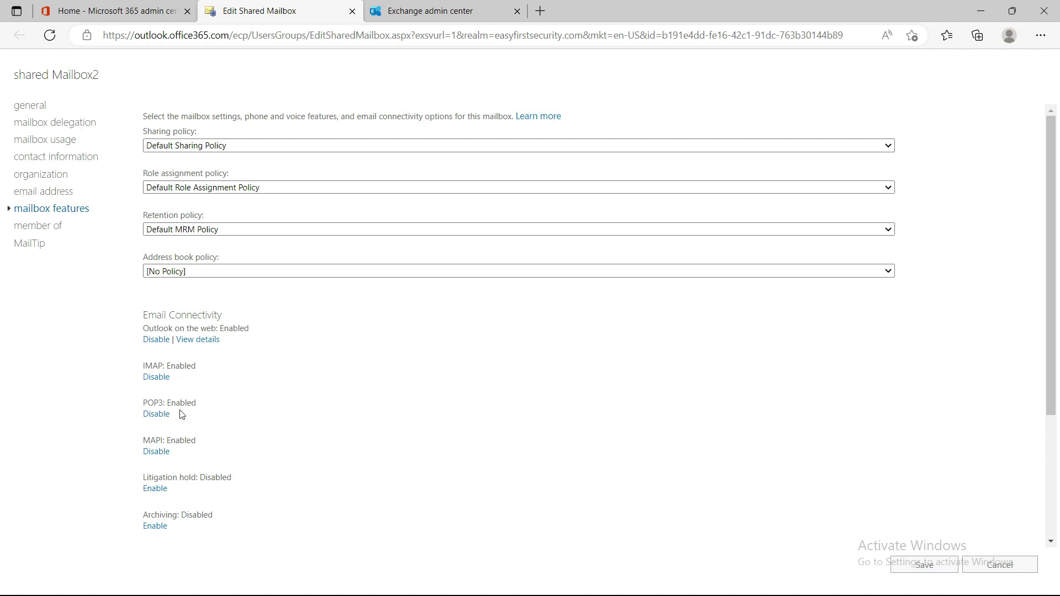
left_click(156, 376)
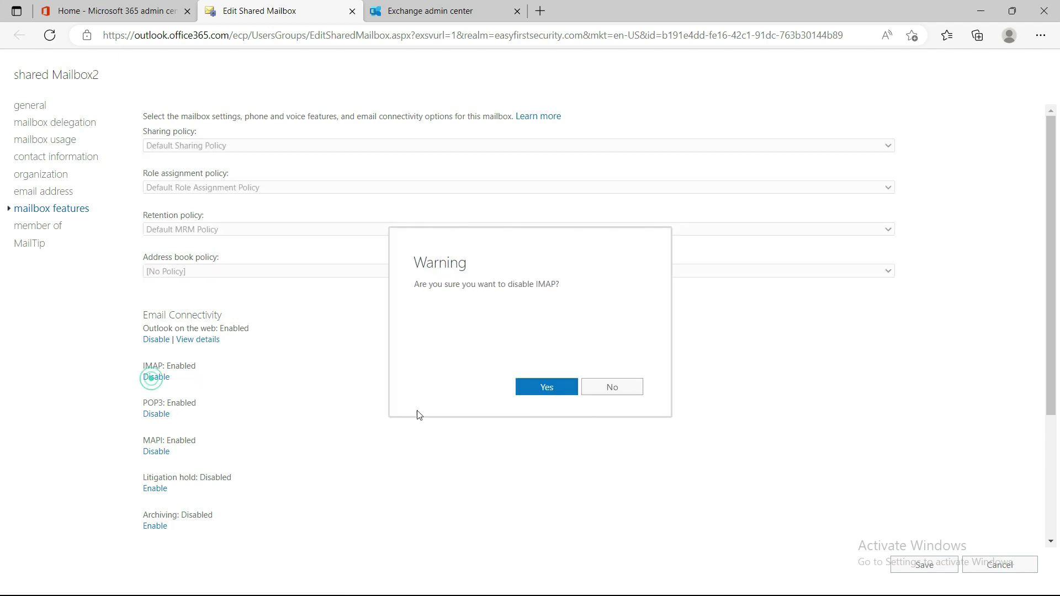
left_click(522, 393)
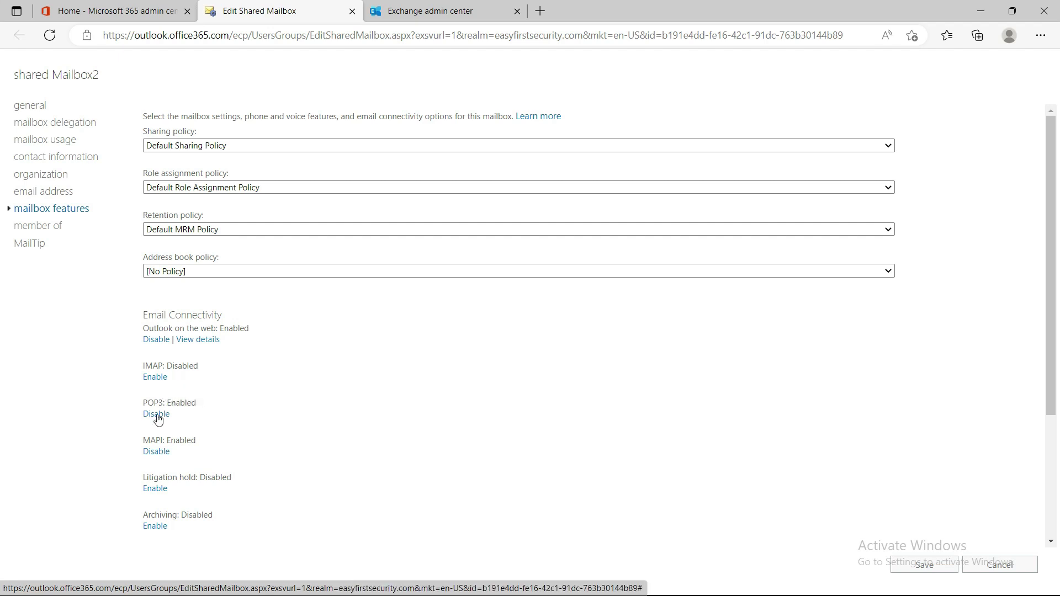
left_click(159, 415)
left_click(534, 393)
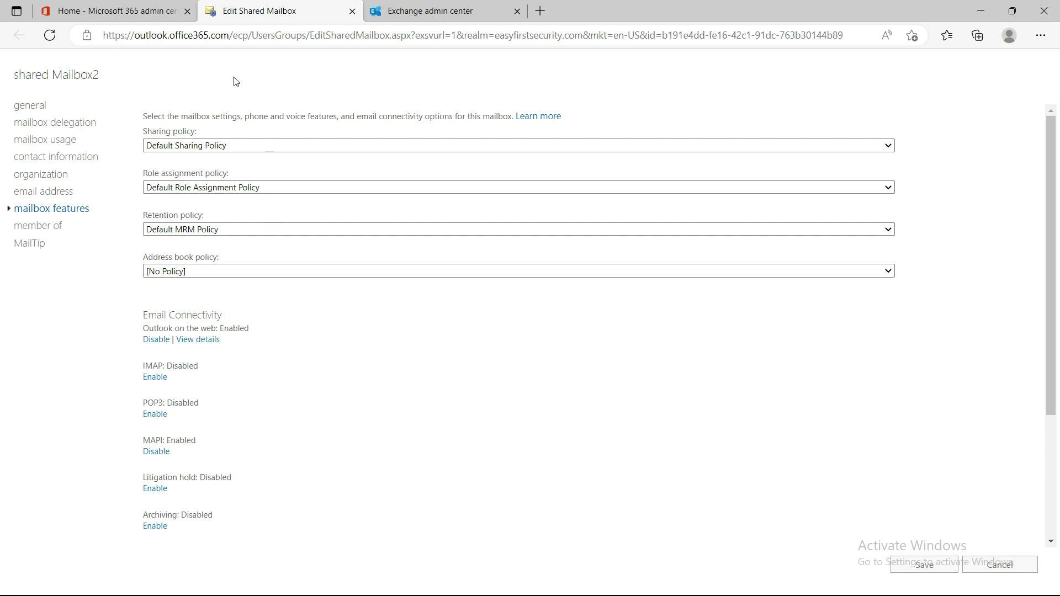
Close the Exchange settings page, check the Sent items entry of shared Mailbox2, and close its details.
key("ctrl+w")
left_click_drag(678, 440, 728, 442)
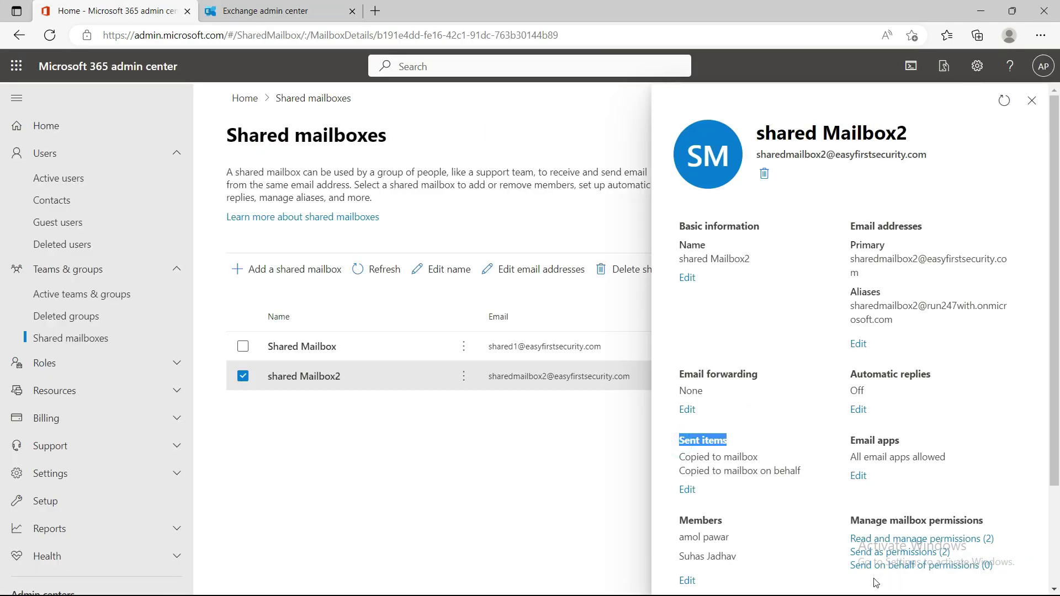
left_click(1032, 101)
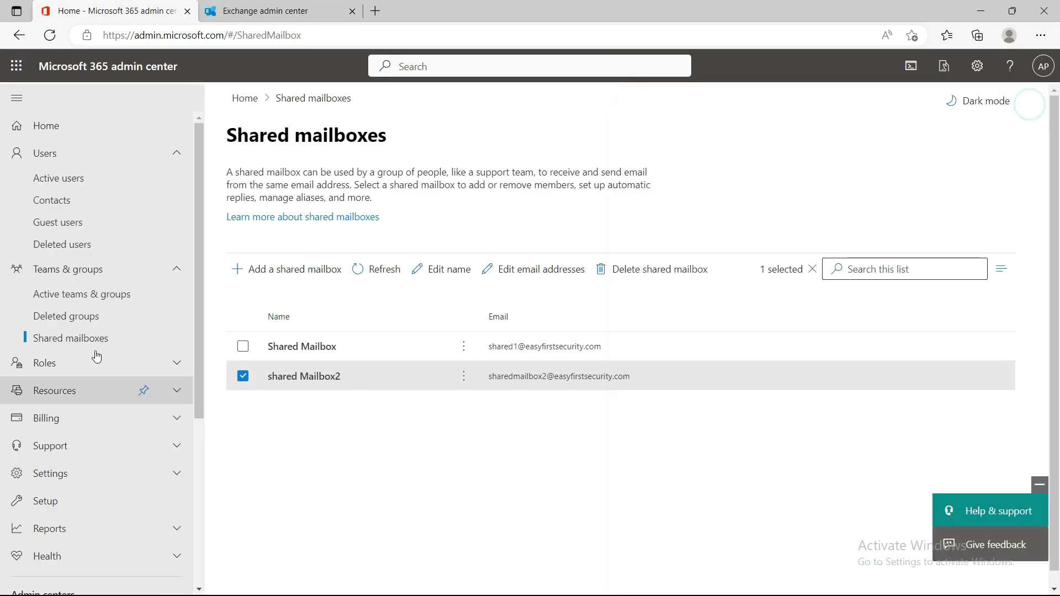
Switch to the Exchange admin center, refresh the mailbox list, and review the general details of shared Mailbox2.
left_click(251, 11)
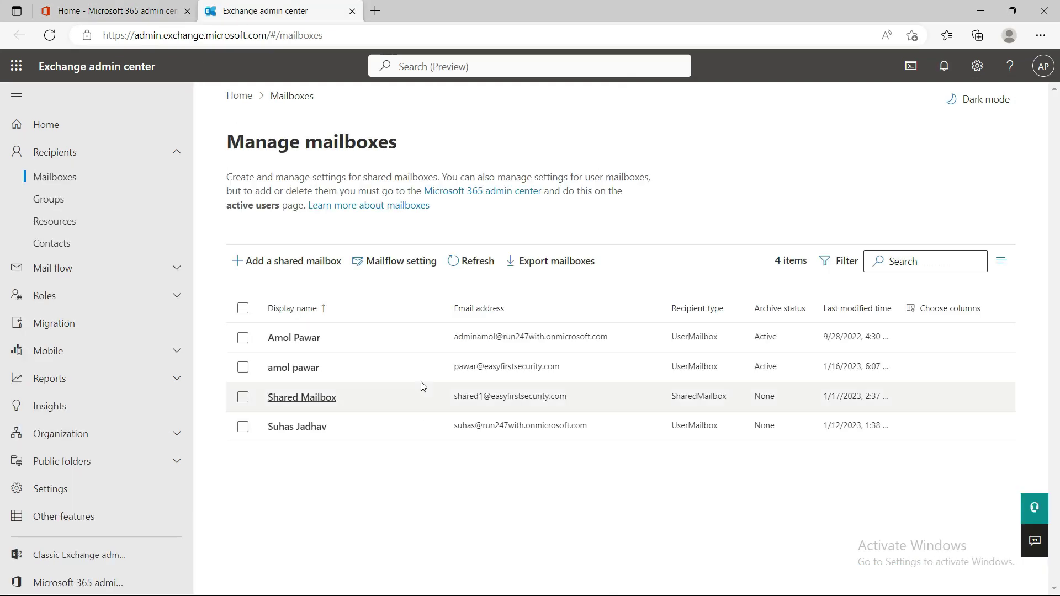
left_click(473, 261)
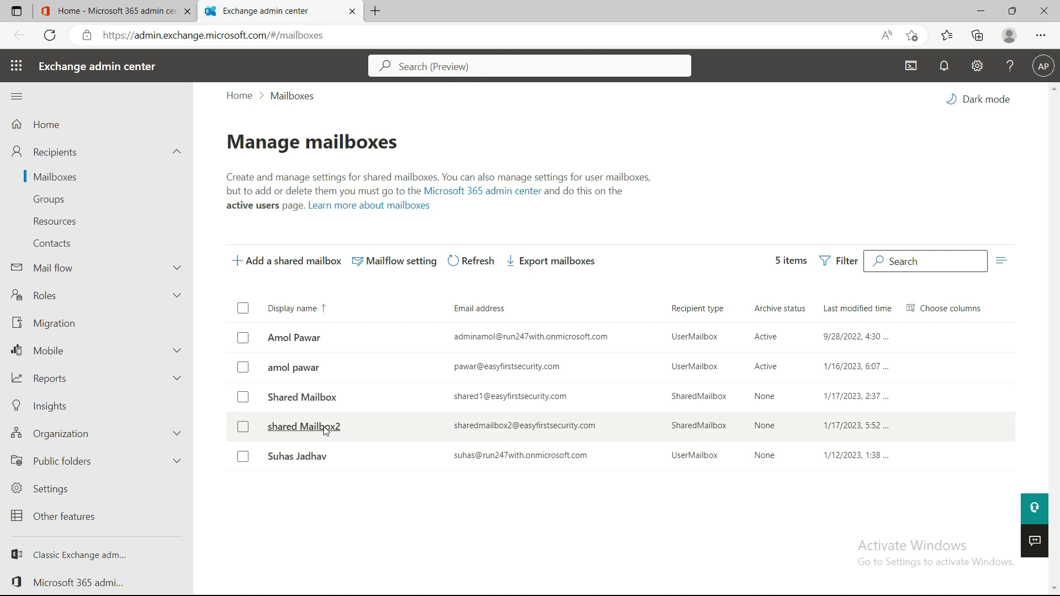
left_click(305, 426)
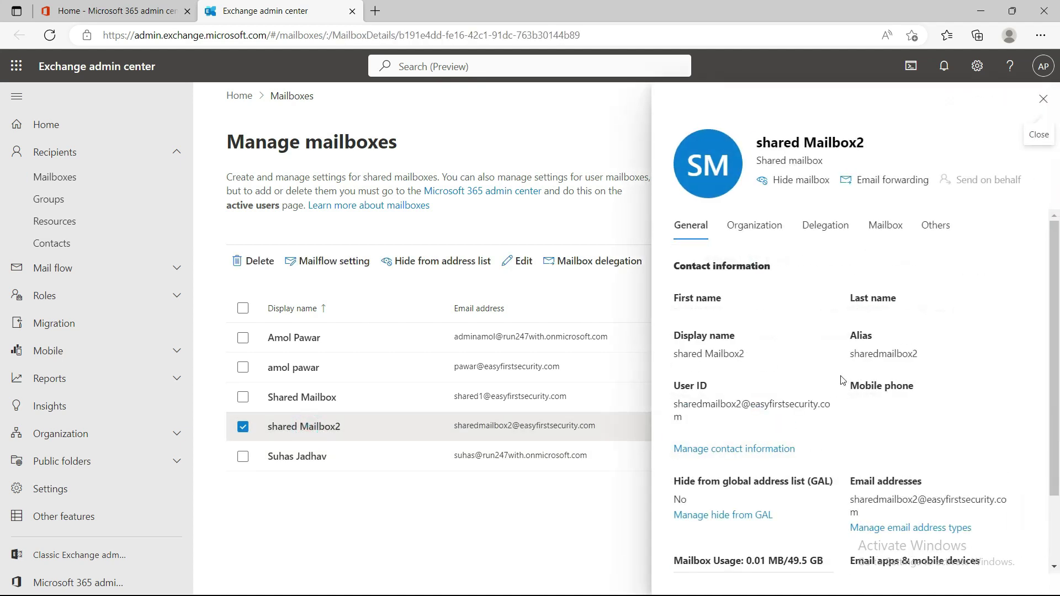
scroll(803, 364, "down", 2)
scroll(718, 342, "up", 2)
scroll(800, 403, "down", 2)
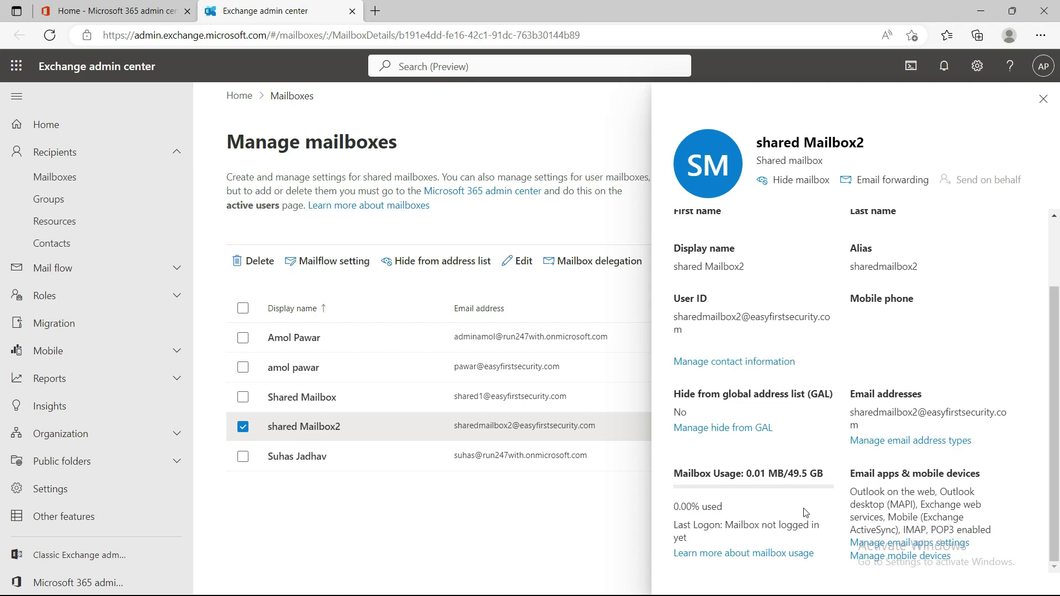
scroll(860, 435, "up", 2)
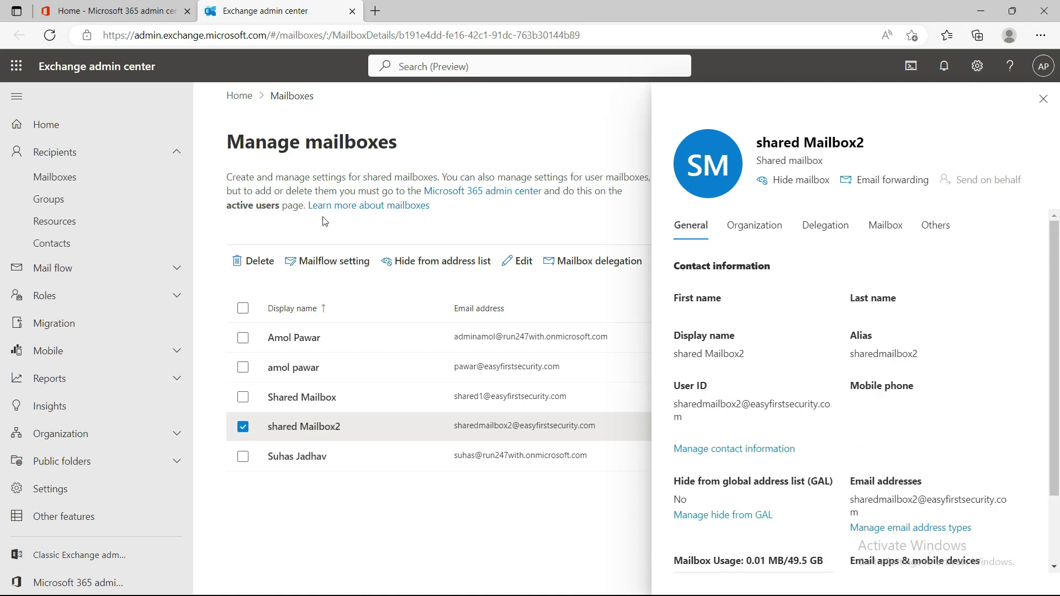
Examine the organization, delegation, mail flow, mailbox policy and other settings of shared Mailbox2.
left_click(754, 226)
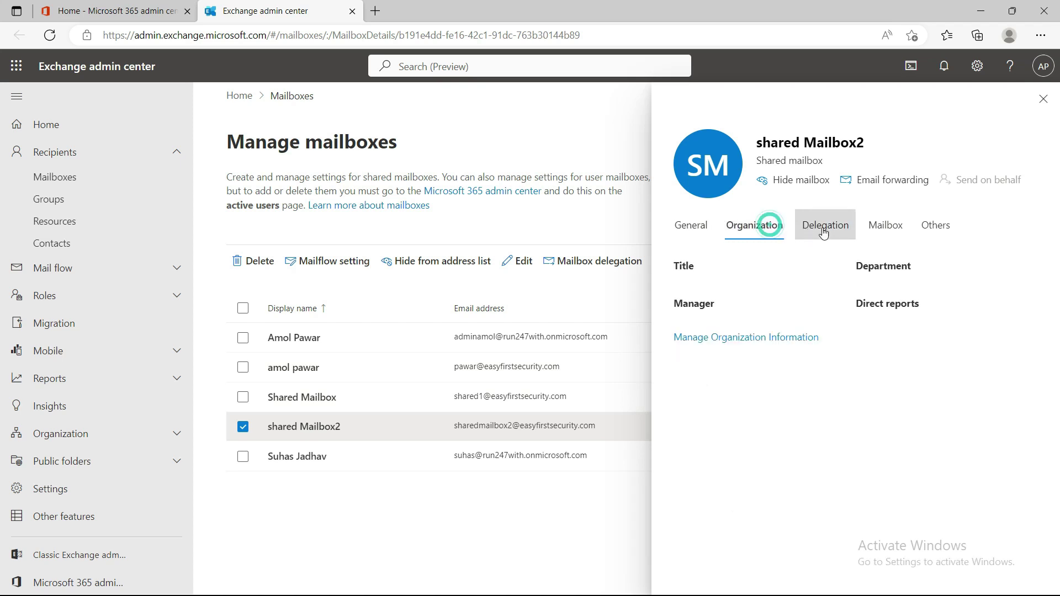
left_click(826, 231)
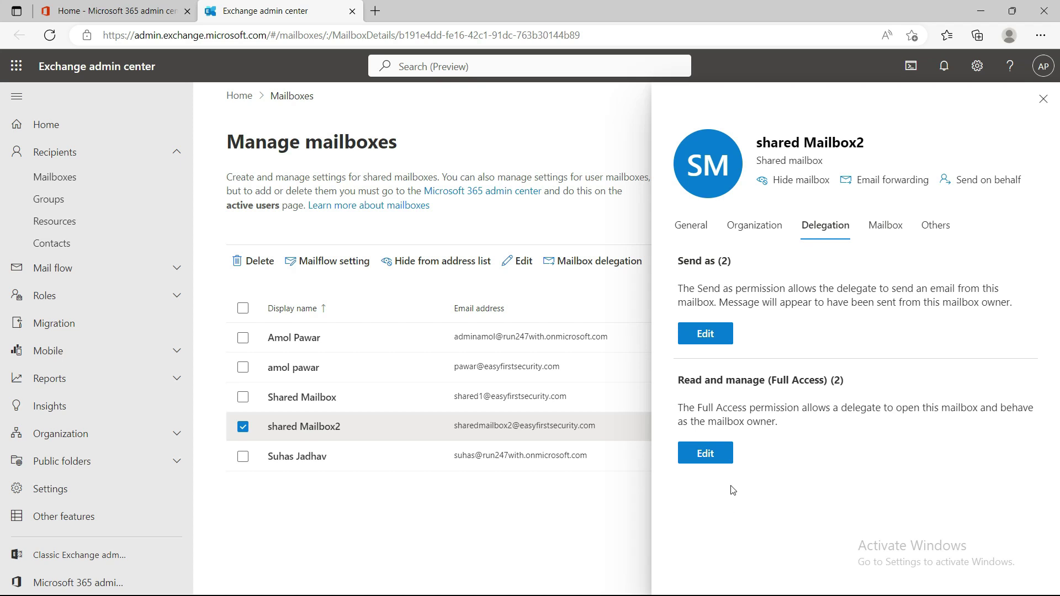
left_click(886, 225)
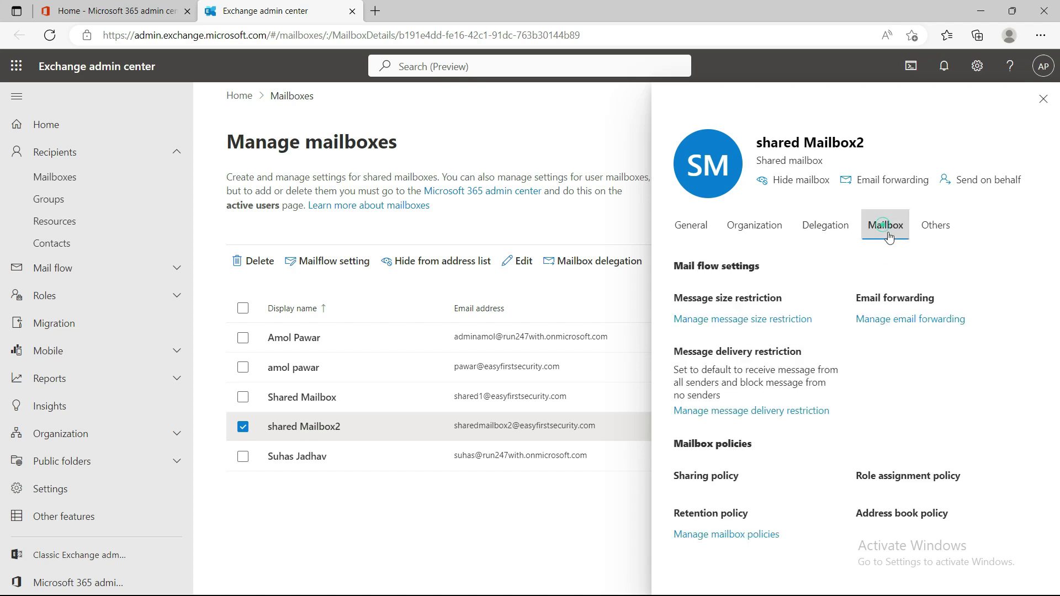
scroll(1005, 417, "down", 1)
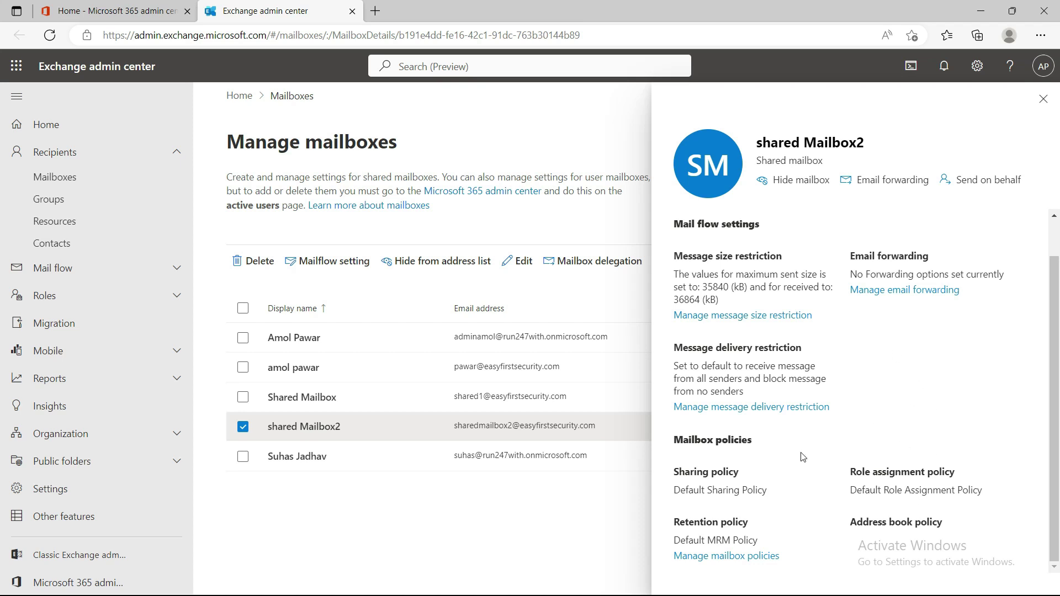
scroll(906, 353, "up", 1)
left_click(951, 231)
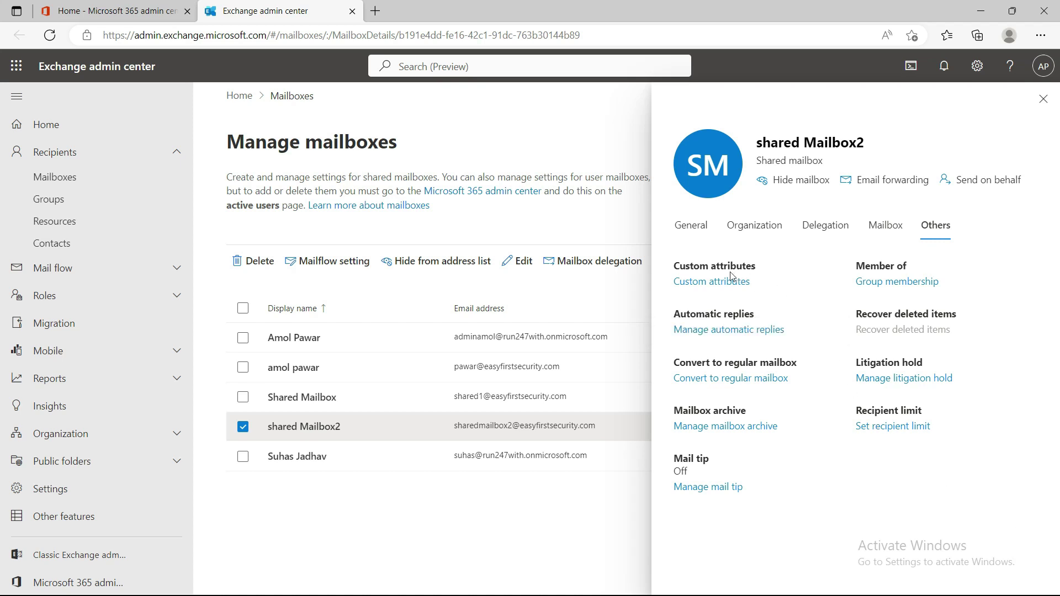
left_click(124, 18)
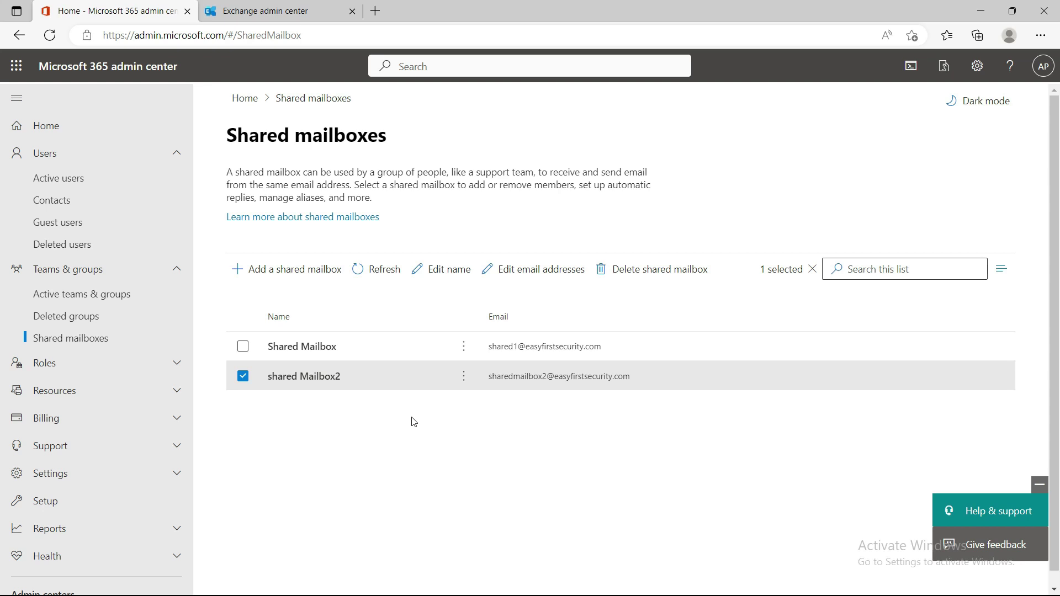
left_click(276, 10)
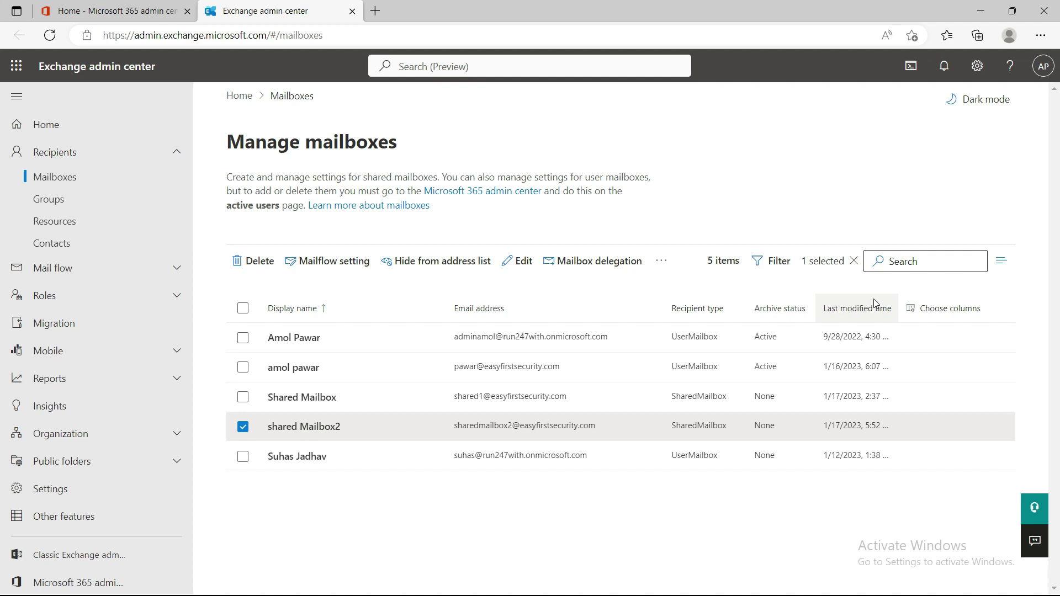
left_click(588, 496)
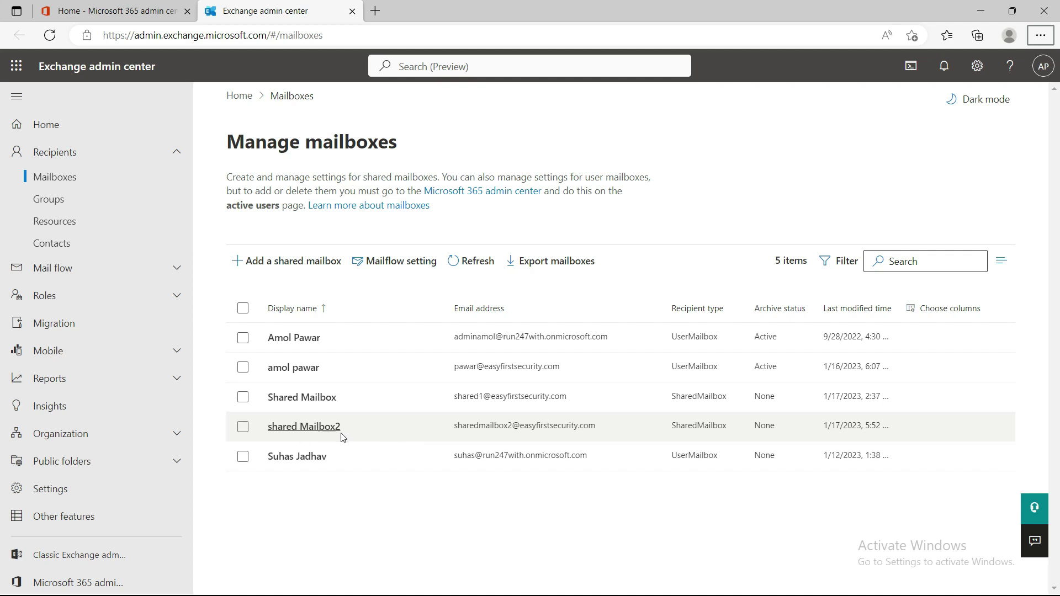
Convert shared Mailbox2 from a shared to a regular mailbox and refresh the mailbox list.
left_click(243, 427)
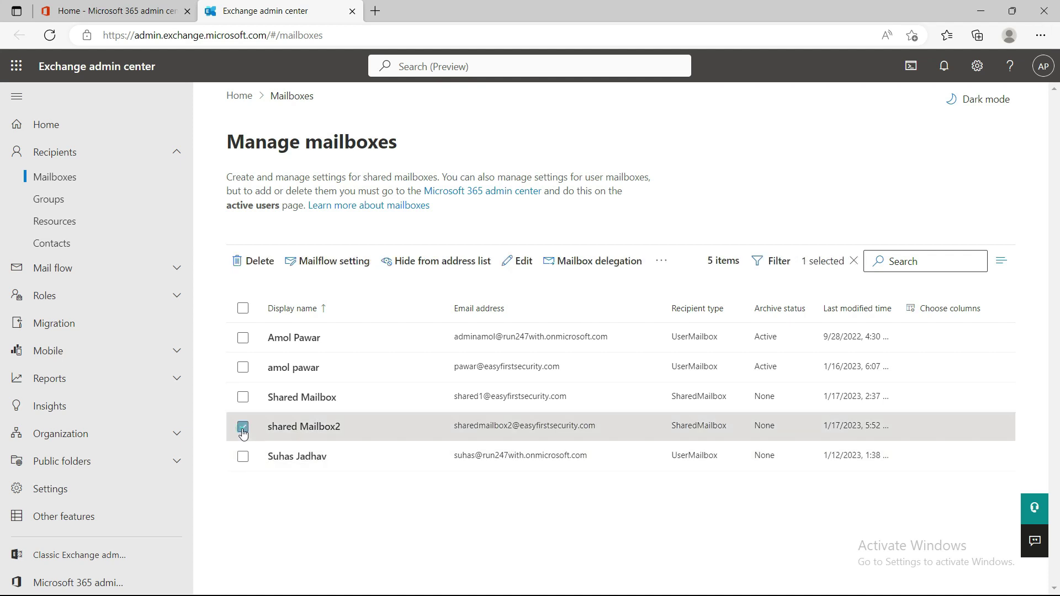
left_click(661, 261)
left_click(720, 297)
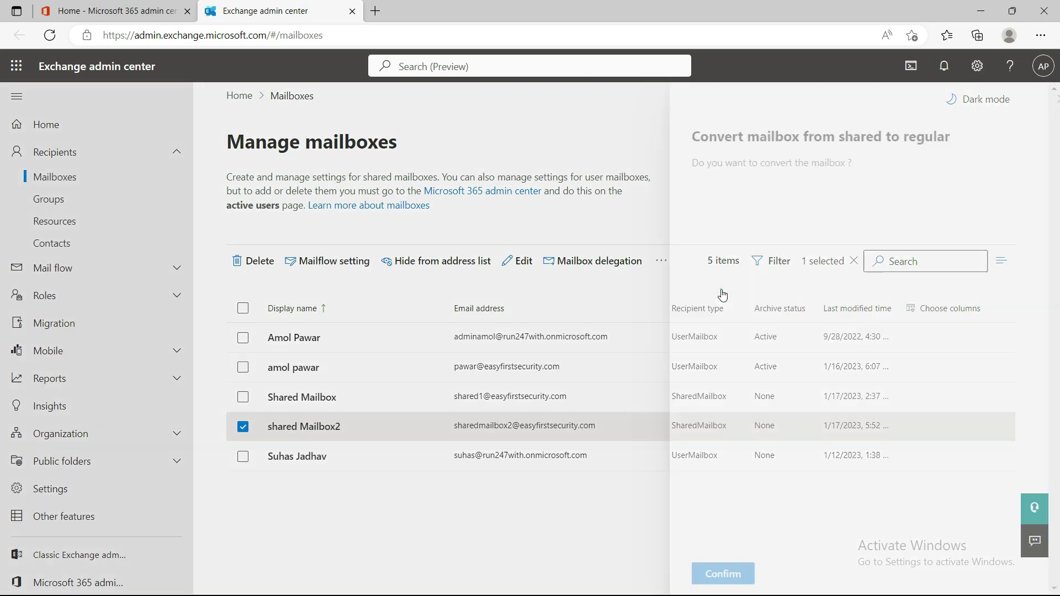
left_click(705, 573)
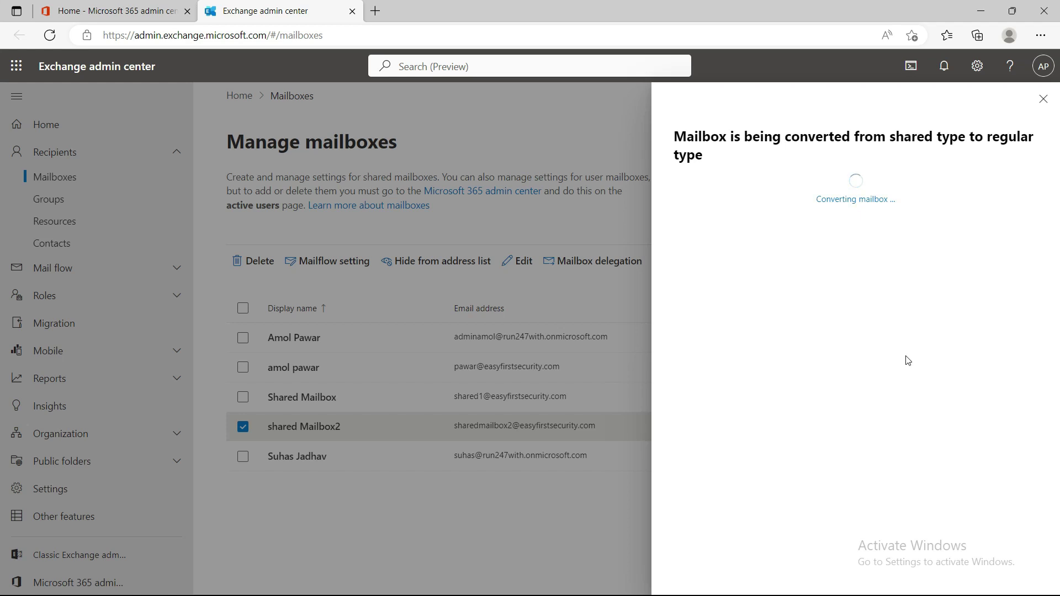
left_click(1042, 99)
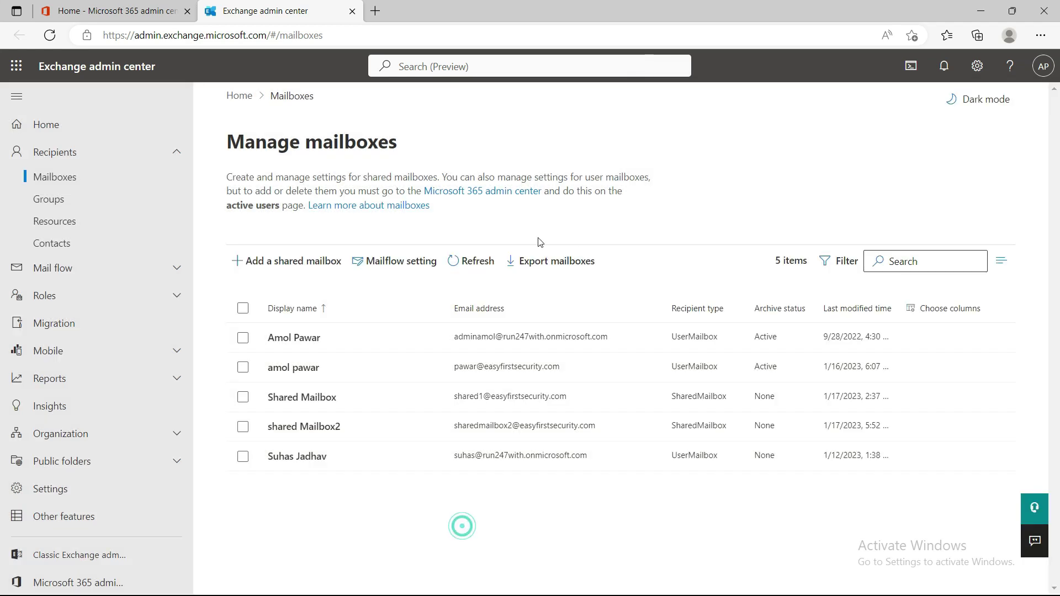
left_click(452, 261)
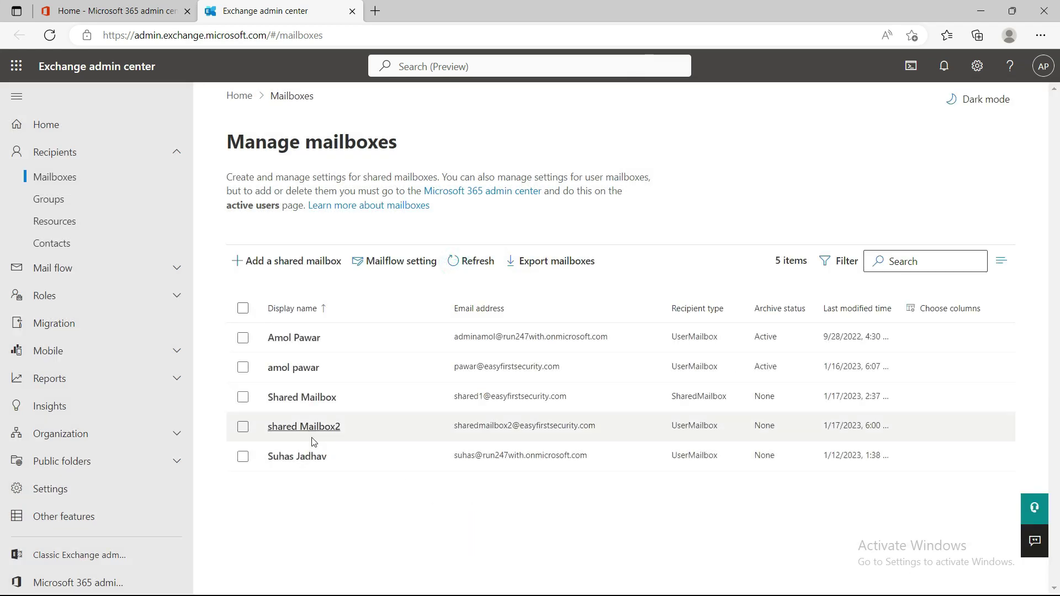